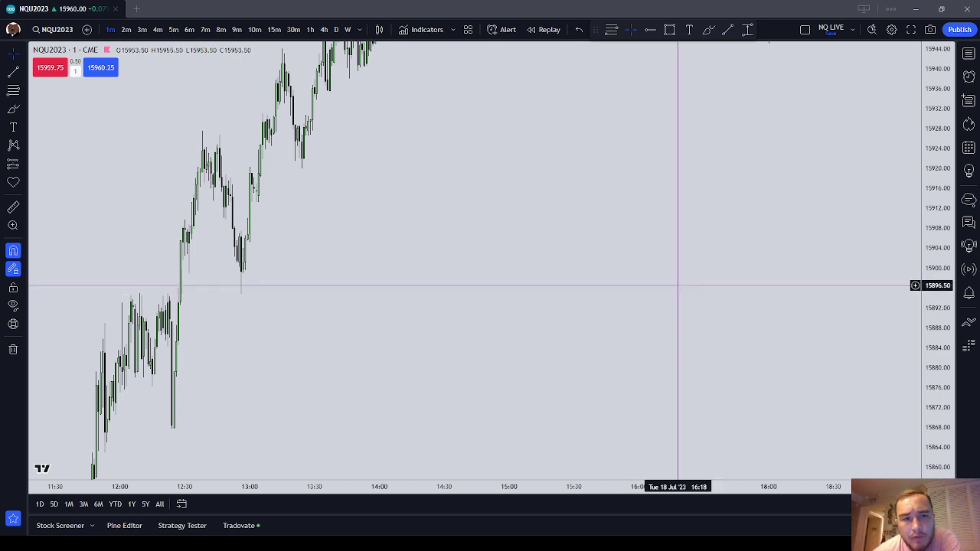
Step: Go back on the one-minute NQU2023 chart to the early hours of 18 July 2023, around 01:00 to 06:00
drag(682, 305, 737, 186)
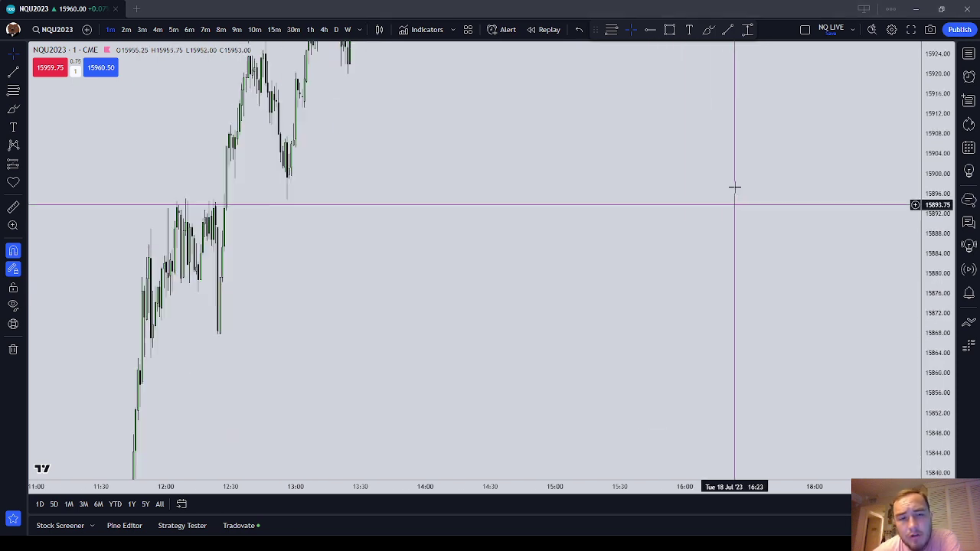
scroll(724, 199, up, 3)
drag(326, 238, 677, 181)
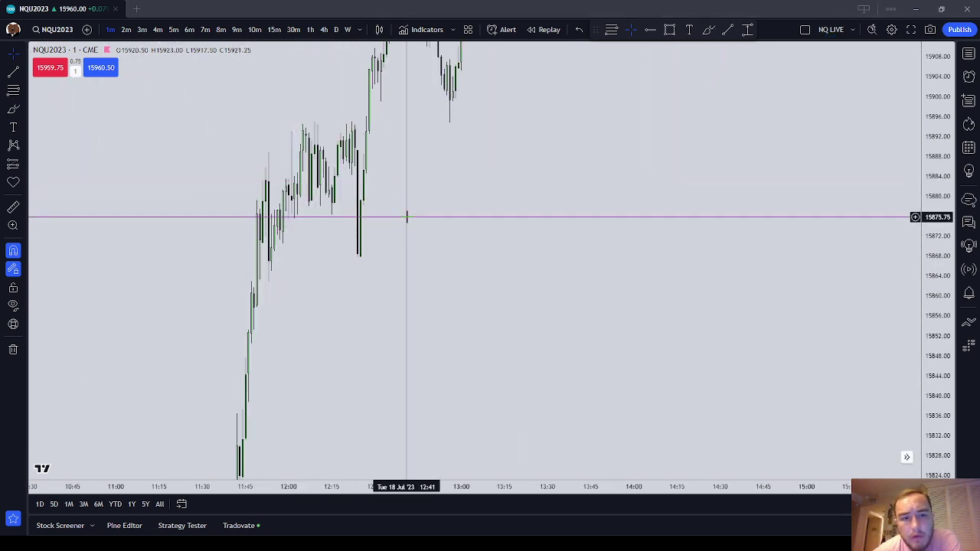
drag(794, 153, 708, 131)
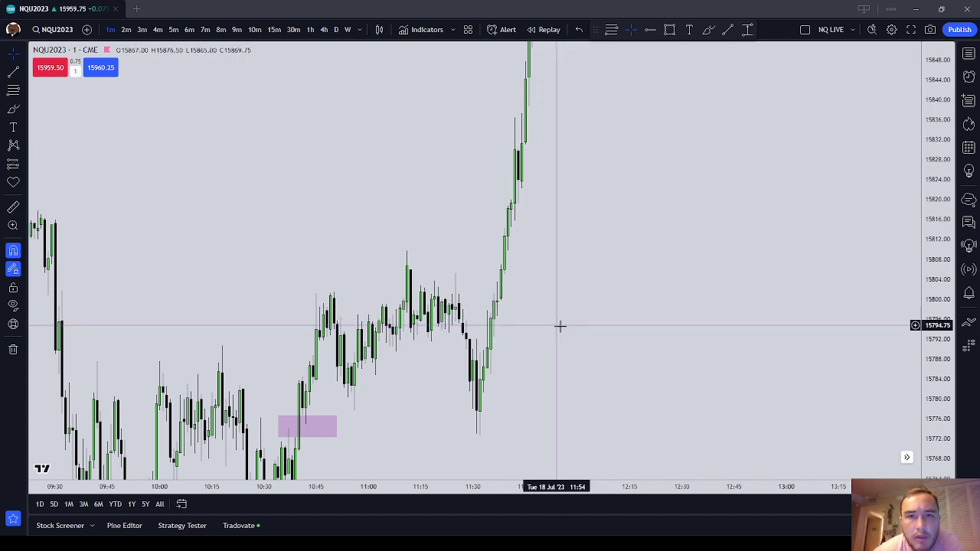
drag(559, 326, 805, 245)
scroll(806, 244, down, 2)
drag(344, 163, 614, 329)
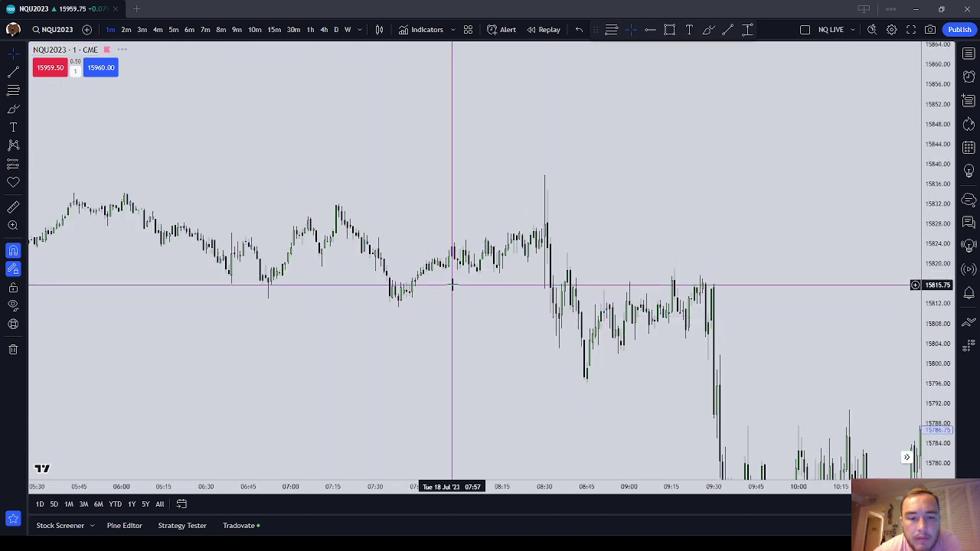
drag(186, 332, 720, 302)
drag(312, 286, 604, 338)
drag(936, 403, 934, 111)
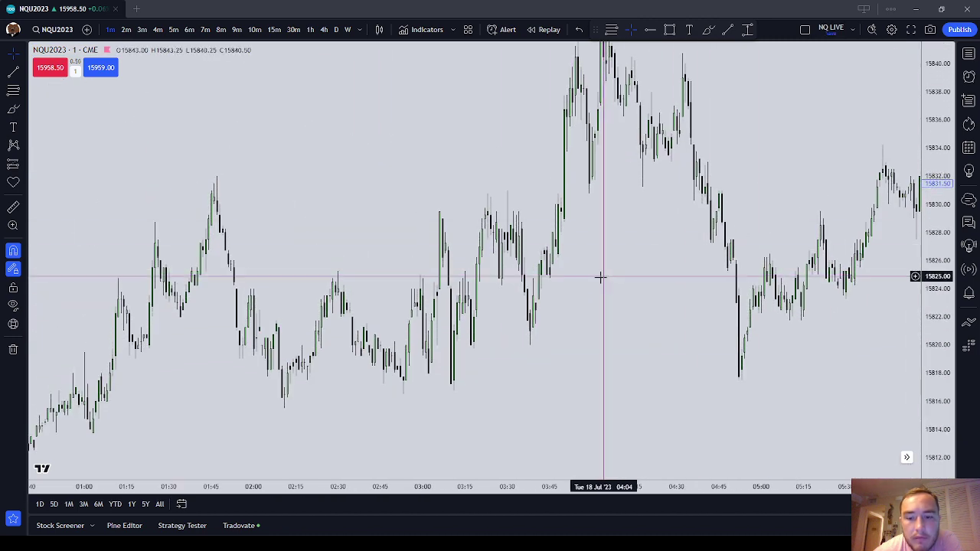
drag(603, 277, 512, 304)
scroll(513, 303, down, 1)
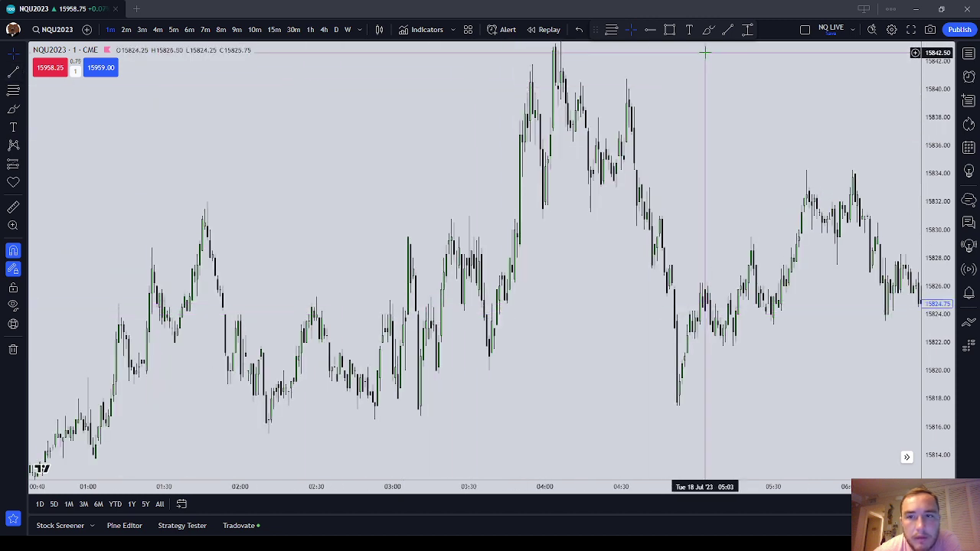
Step: Mark 03:00 and 05:00 on 18 July with vertical lines on the chart
click(26, 74)
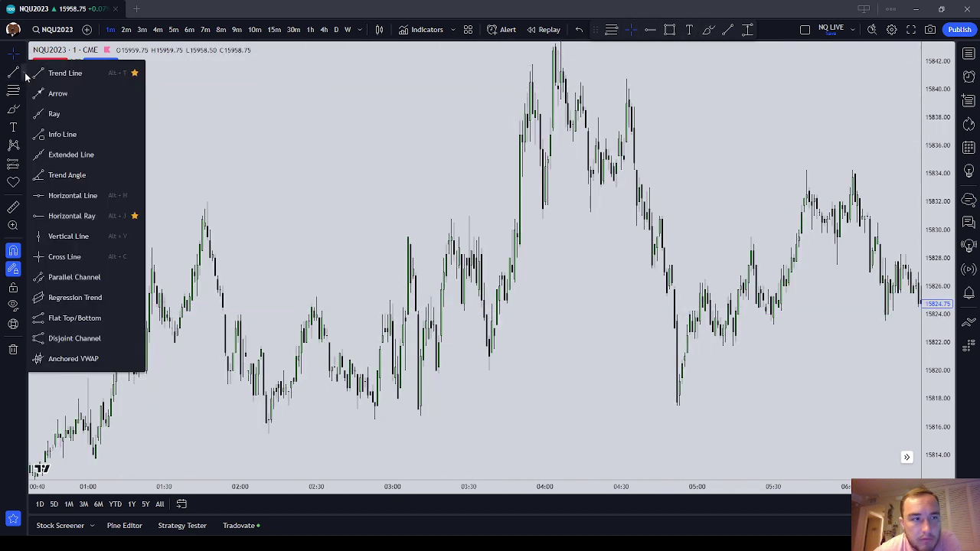
click(88, 254)
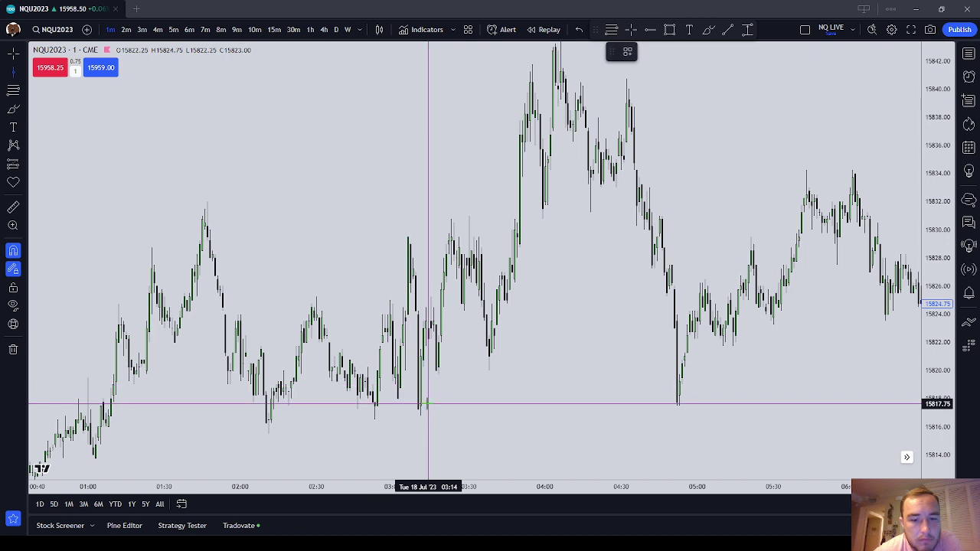
click(391, 406)
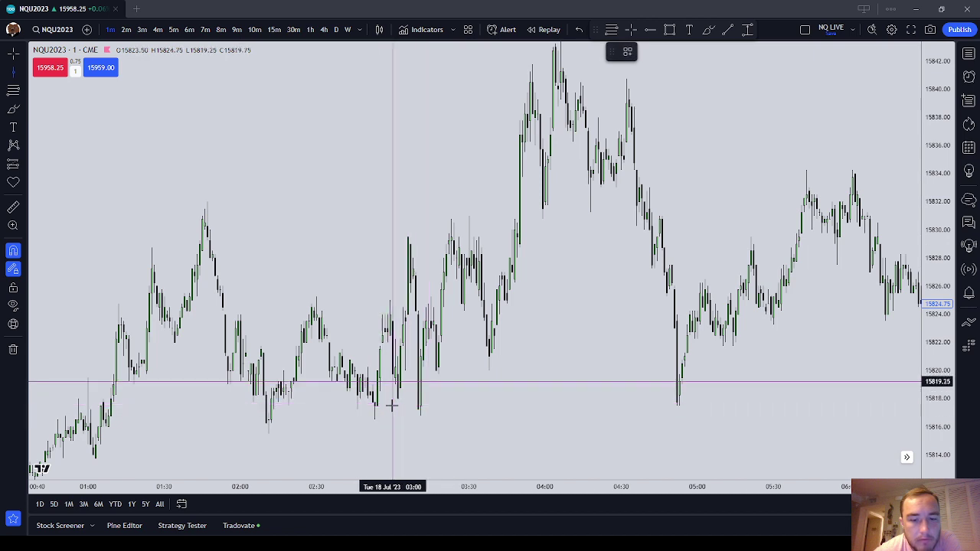
click(697, 429)
Step: Circle the low just after the 03:00 line with the Brush, at about 15818.25
drag(790, 421, 806, 298)
scroll(783, 298, up, 1)
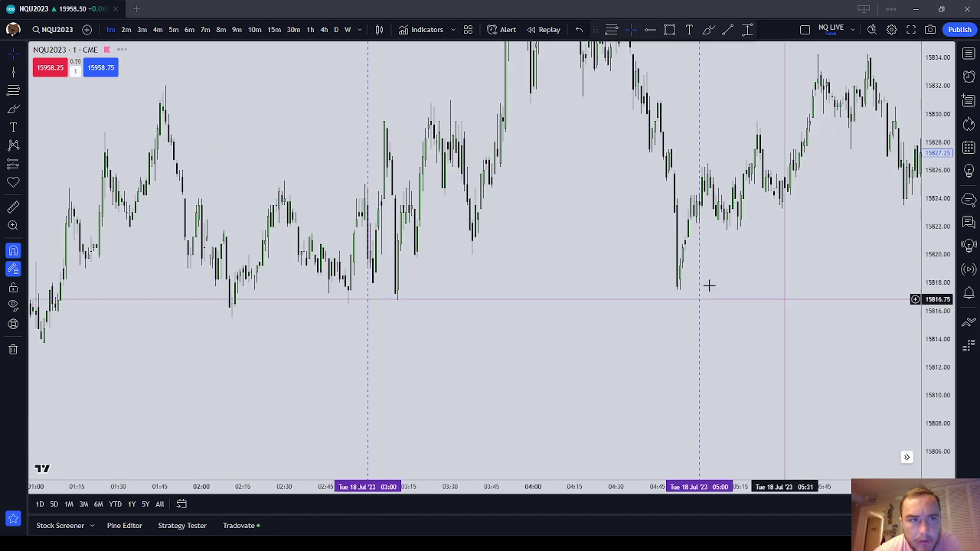
drag(469, 267, 656, 325)
key(Delete)
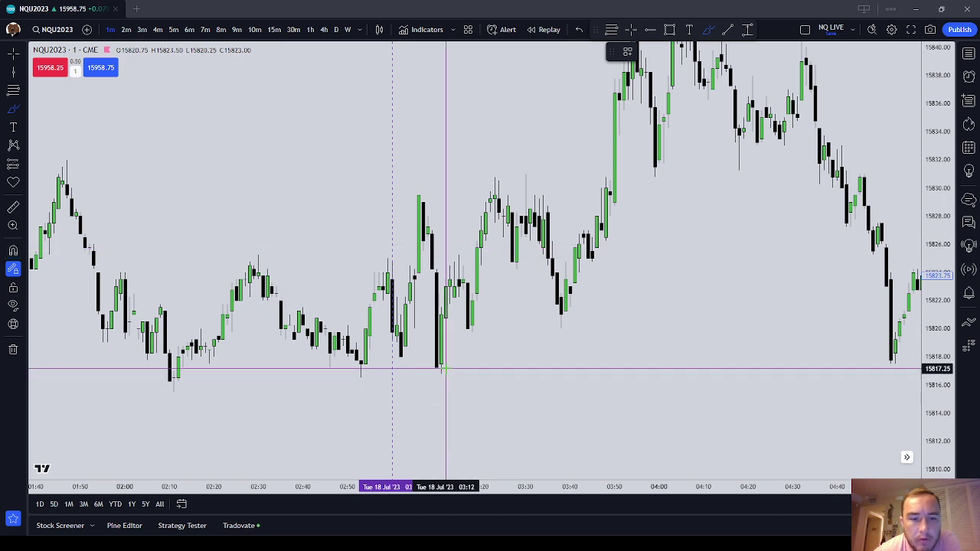
scroll(459, 364, down, 2)
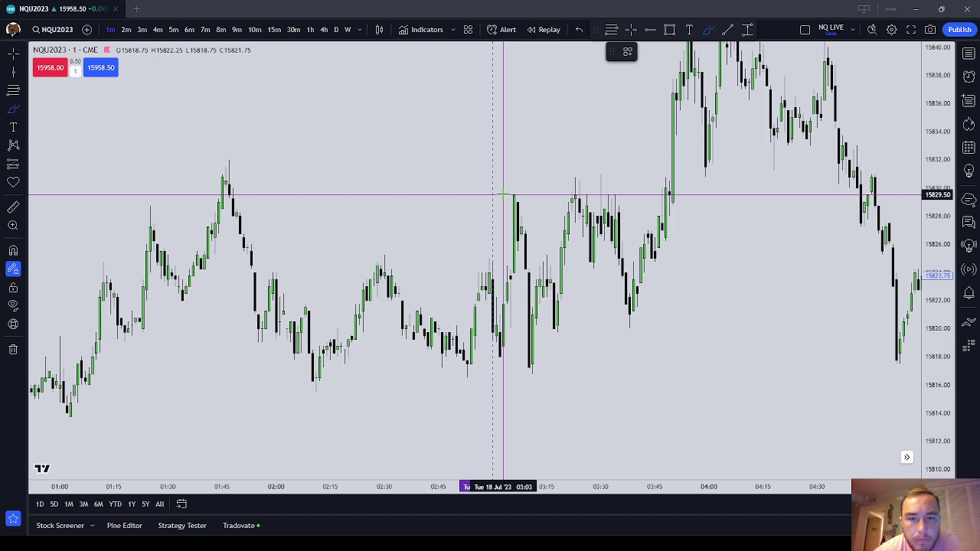
click(492, 262)
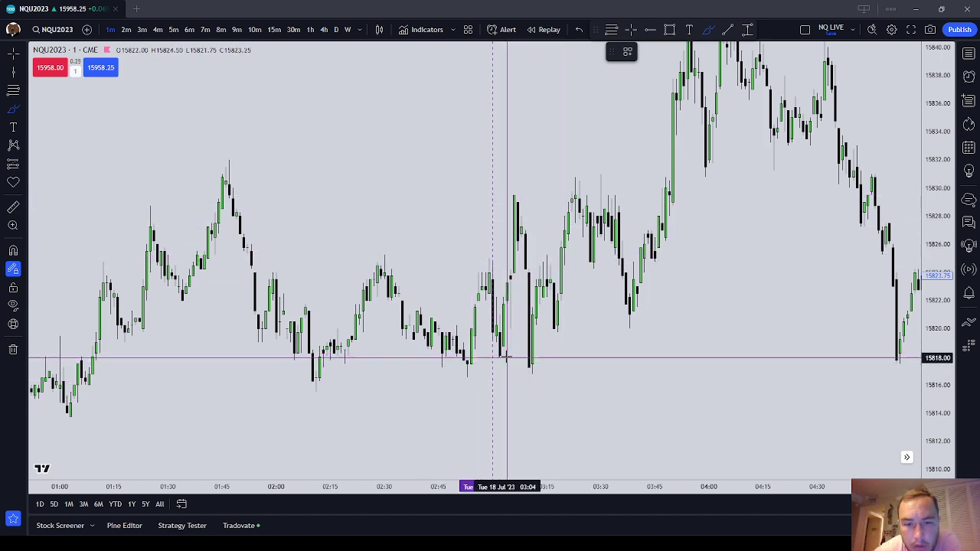
mouse_move(505, 357)
mouse_down()
mouse_move(494, 306)
mouse_move(505, 352)
mouse_move(496, 353)
mouse_up()
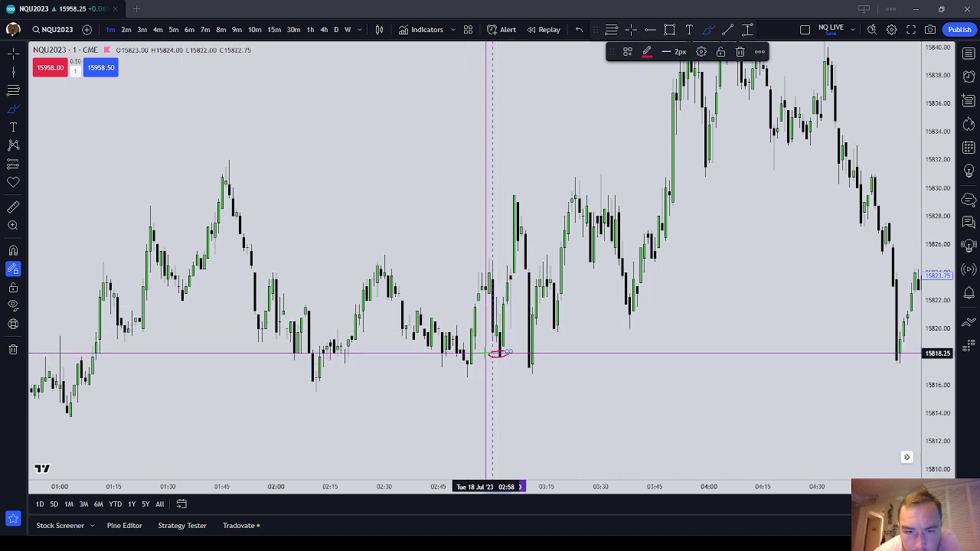
Step: Brush two short horizontal marks near the low before 03:00 and circle the swing highs near 02:30 and 03:00
drag(467, 358, 492, 350)
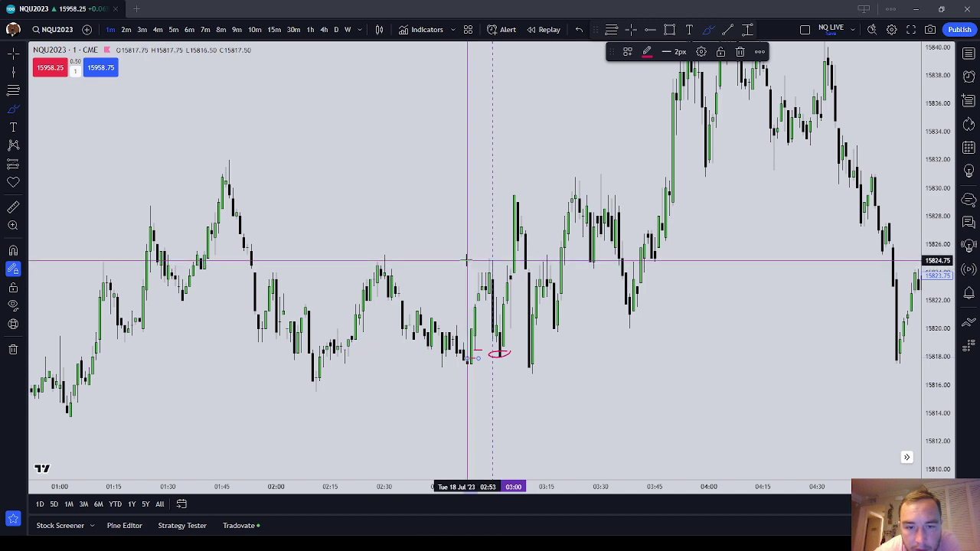
drag(482, 260, 486, 260)
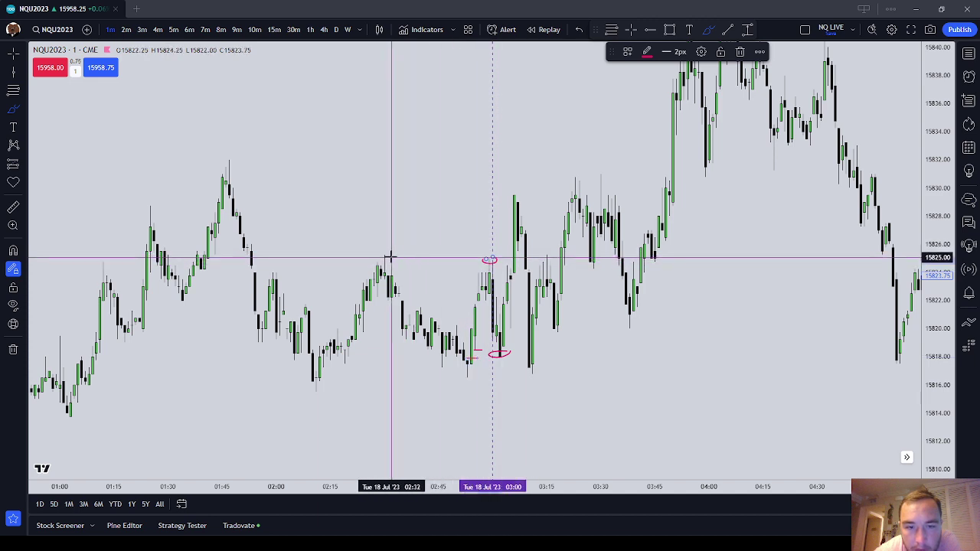
drag(380, 255, 383, 253)
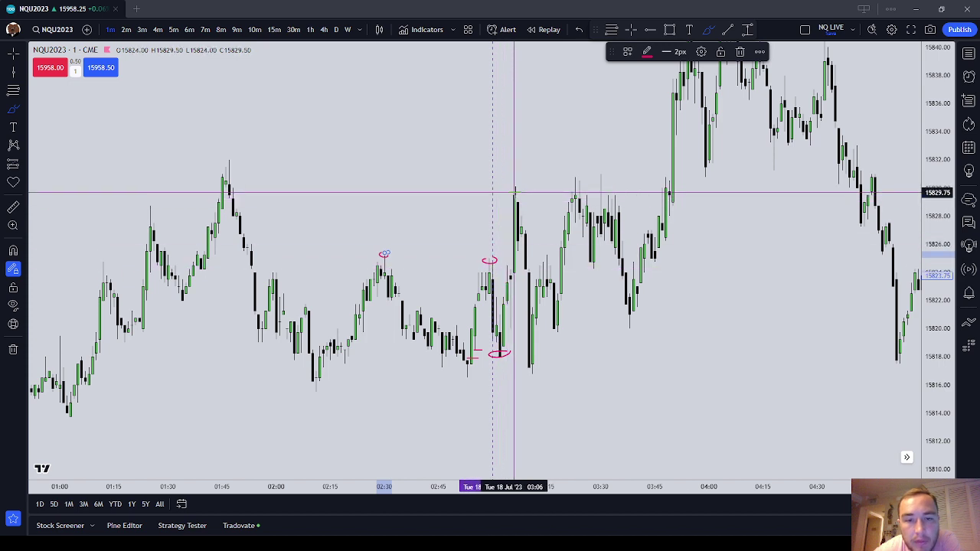
Step: Draw a Fibonacci retracement on the 03:06 candle from 15829.50 to 15824.00, check its 0.5 level, and delete it
scroll(525, 231, up, 3)
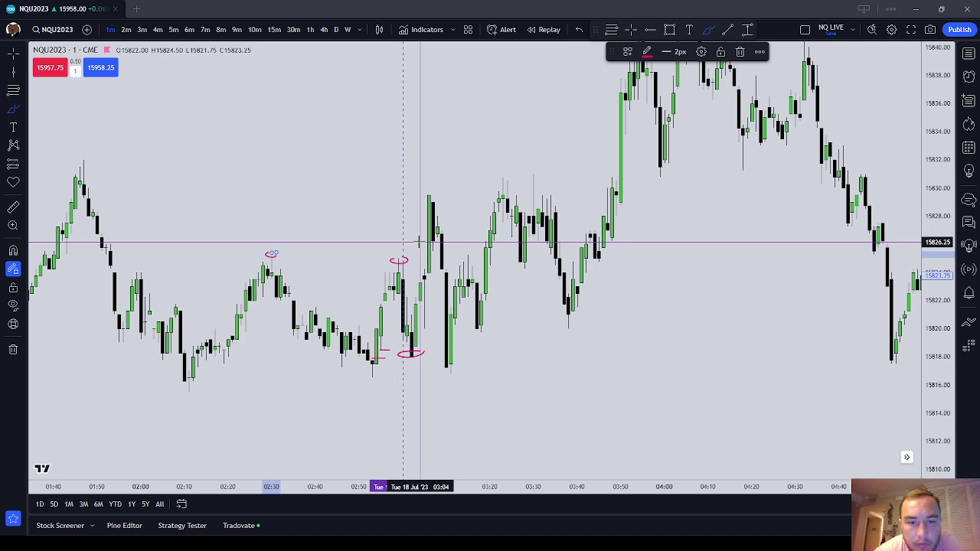
click(13, 91)
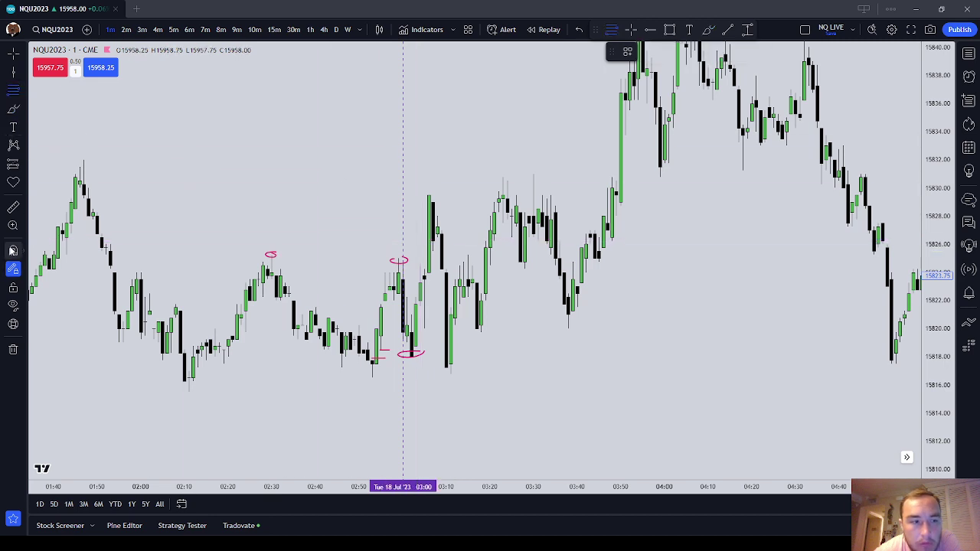
click(429, 195)
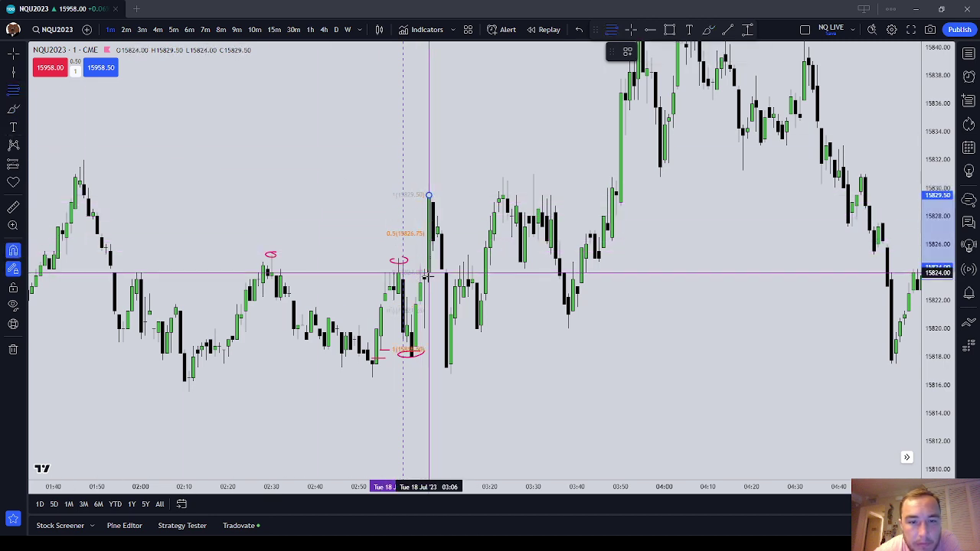
click(429, 276)
click(489, 247)
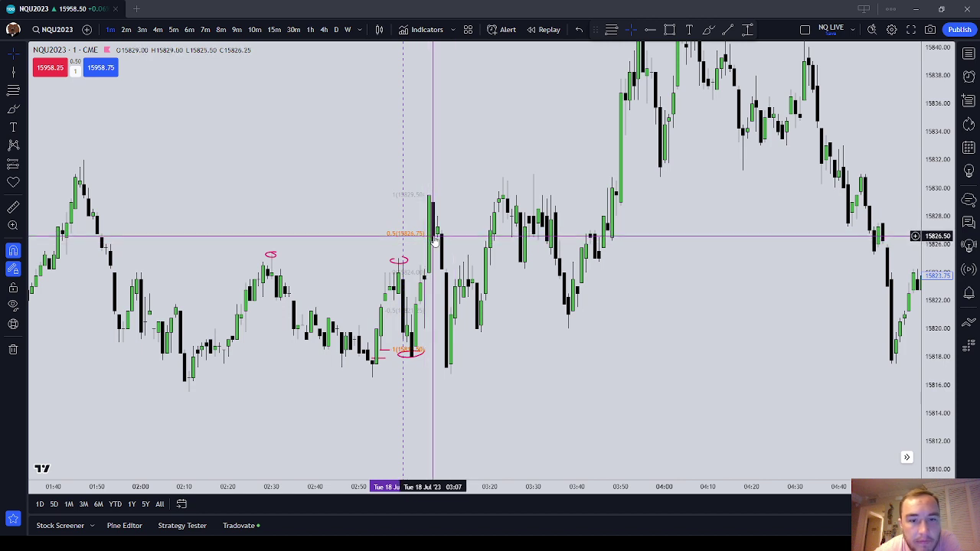
click(425, 242)
click(739, 53)
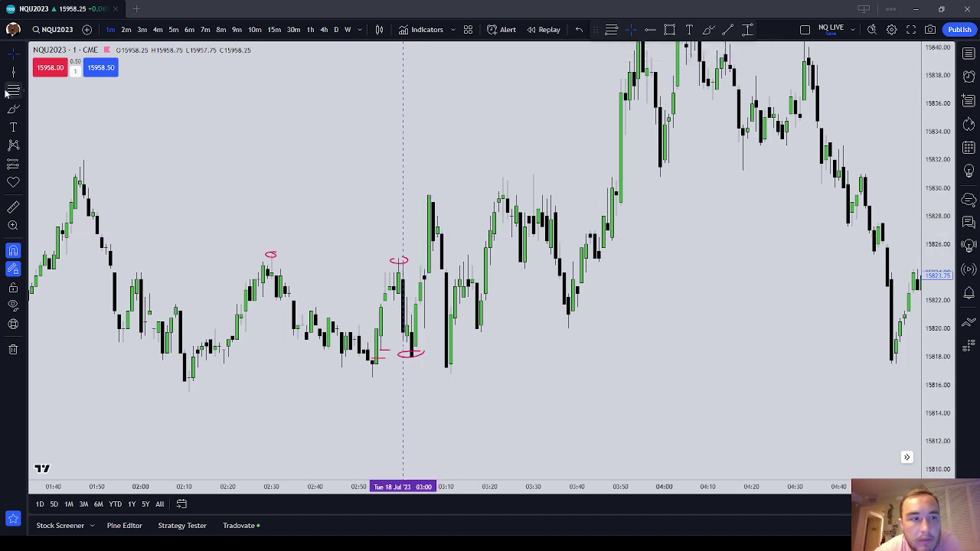
Step: Brush a short horizontal line across the 03:06 to 03:09 candles at about 15826.25 and delete it
click(16, 109)
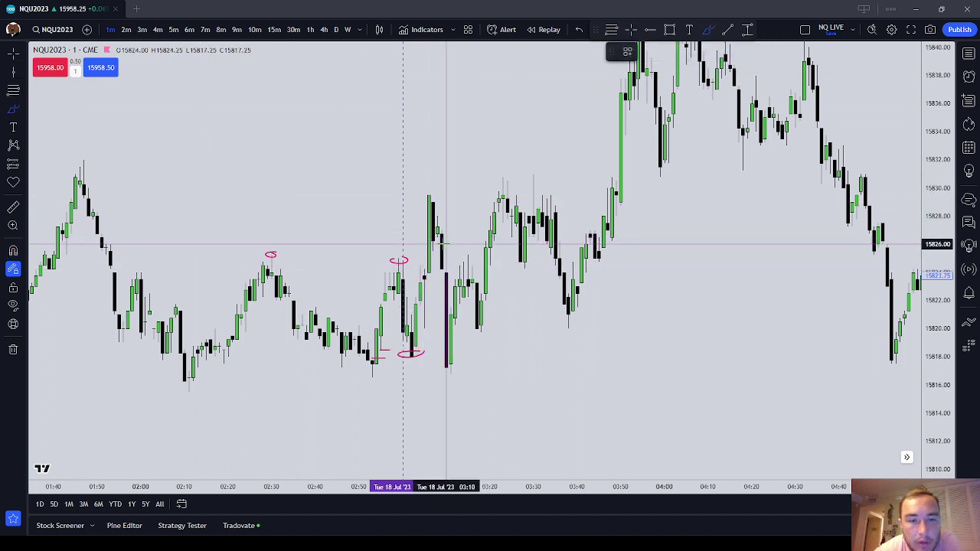
drag(429, 242, 445, 242)
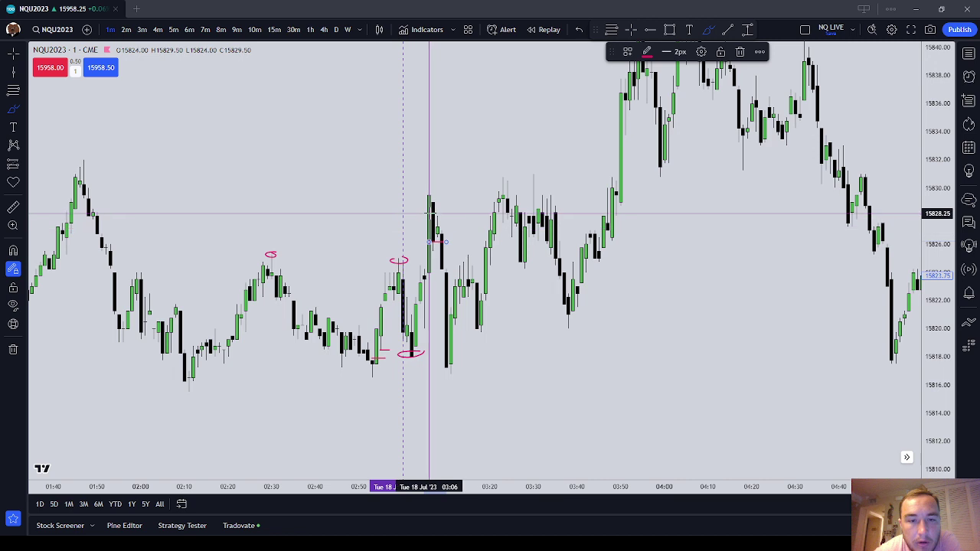
key(Delete)
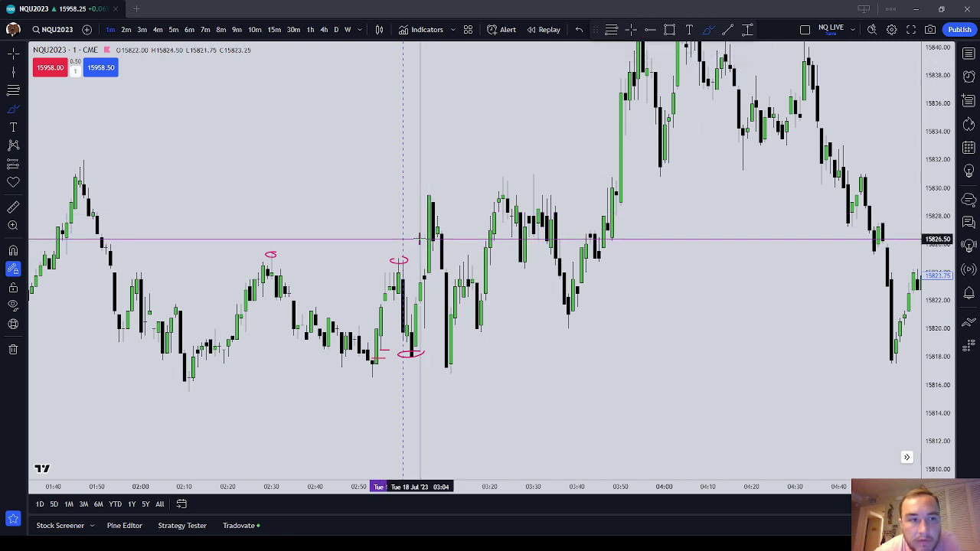
scroll(422, 224, down, 1)
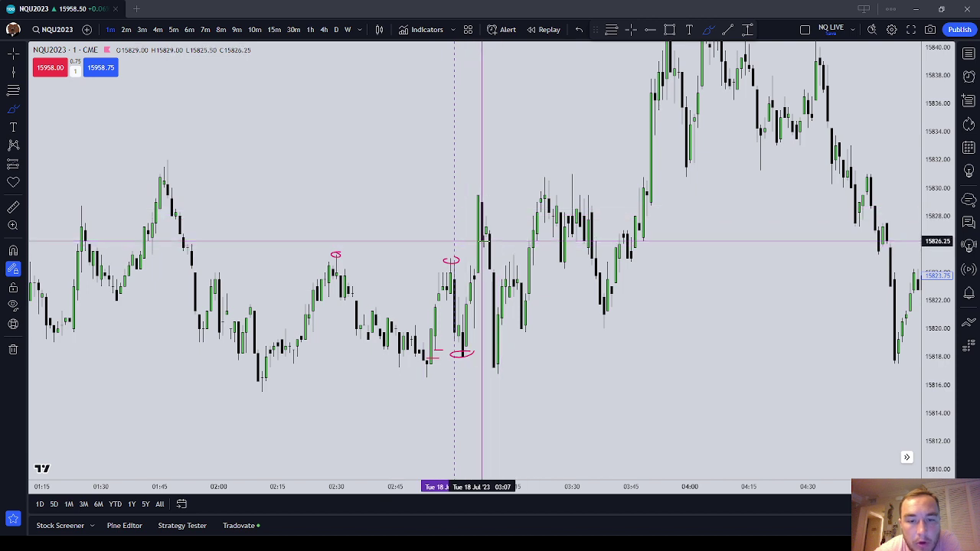
scroll(534, 300, up, 1)
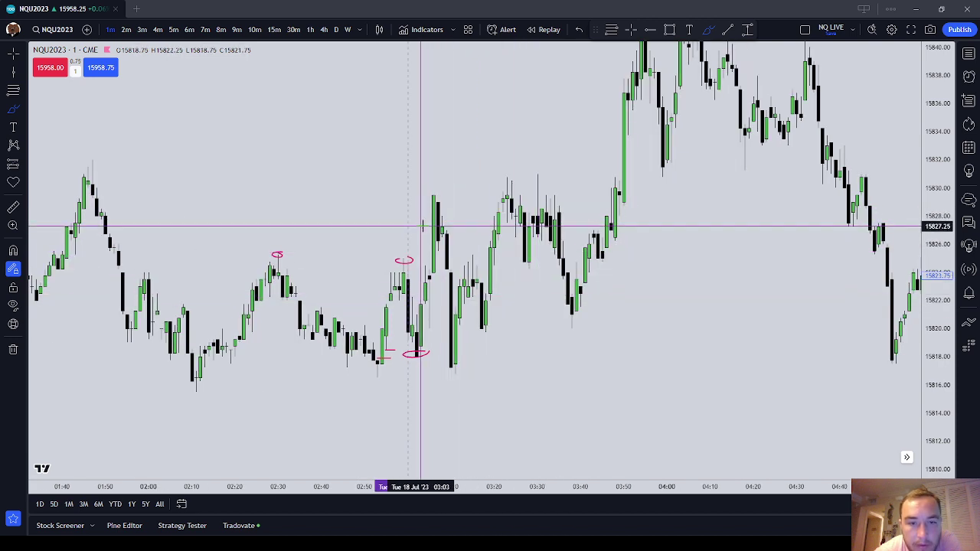
Step: Replace a trial brush line at about 15827.25 with two short marks near 03:09, at about 15826.5 and 15824.25
drag(429, 226, 451, 226)
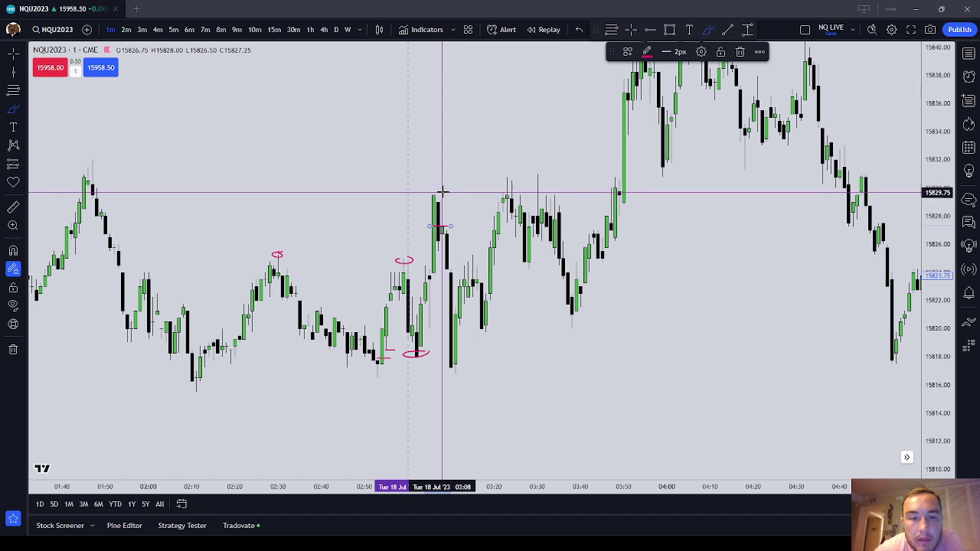
click(740, 52)
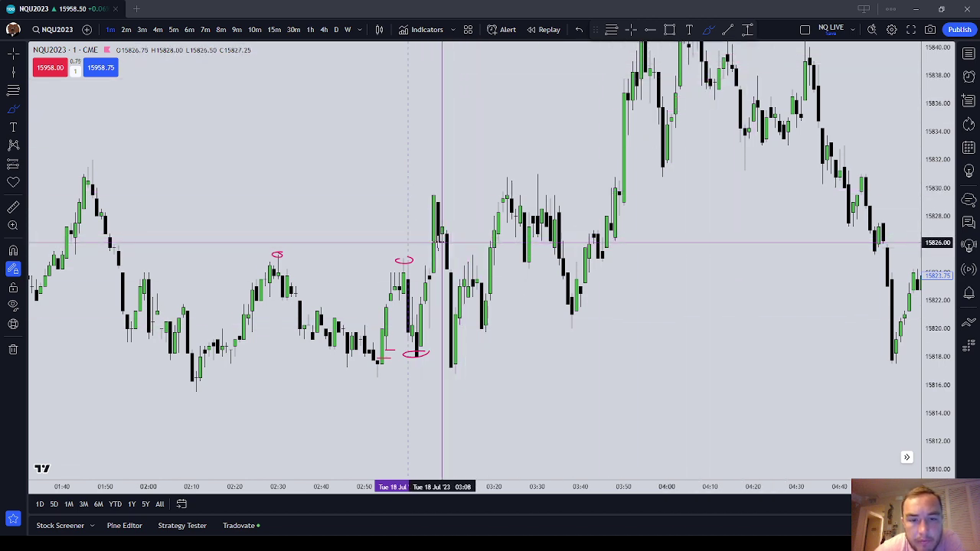
drag(439, 238, 438, 236)
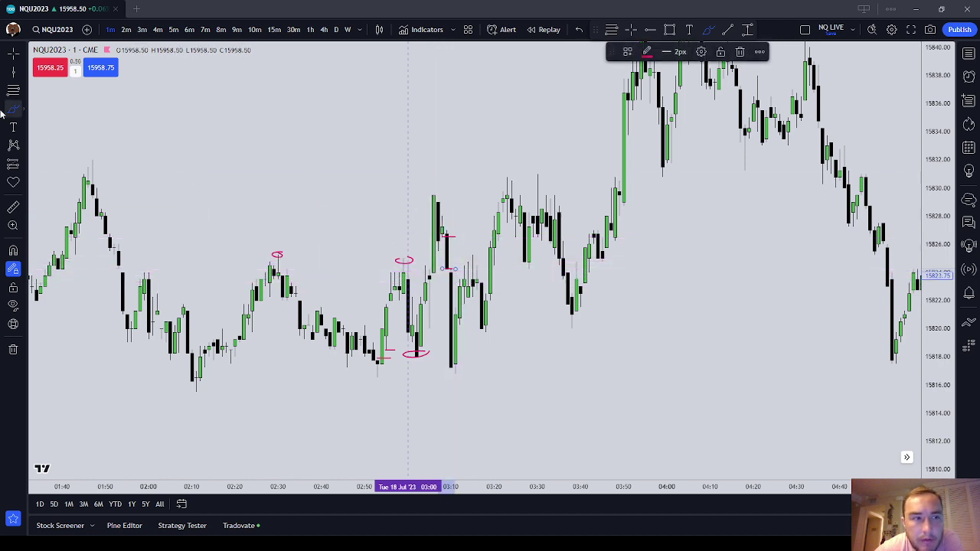
Step: Compare the brush marks with a Fibonacci retracement from the 03:06 high at 15829.50 to 15824.00, and remove the retracement
click(434, 195)
click(432, 277)
click(464, 299)
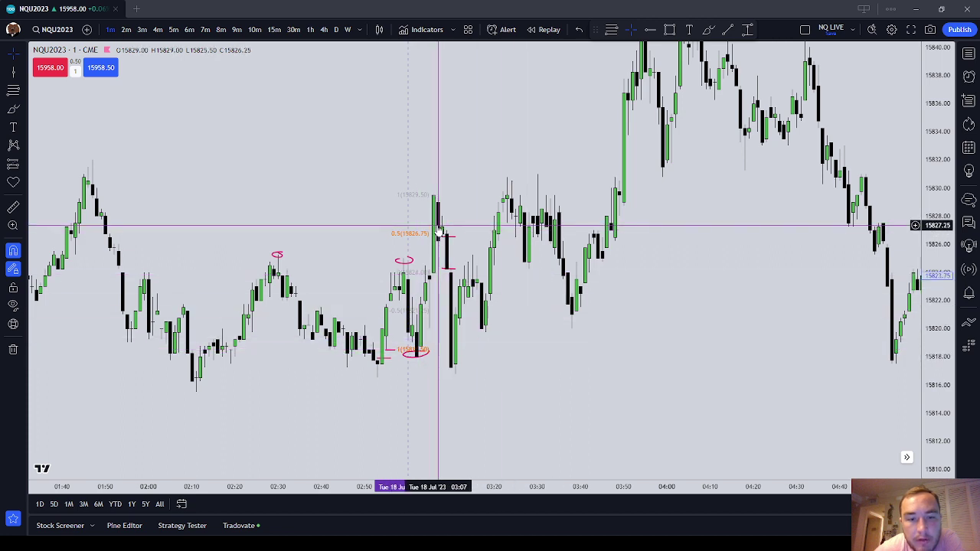
click(433, 198)
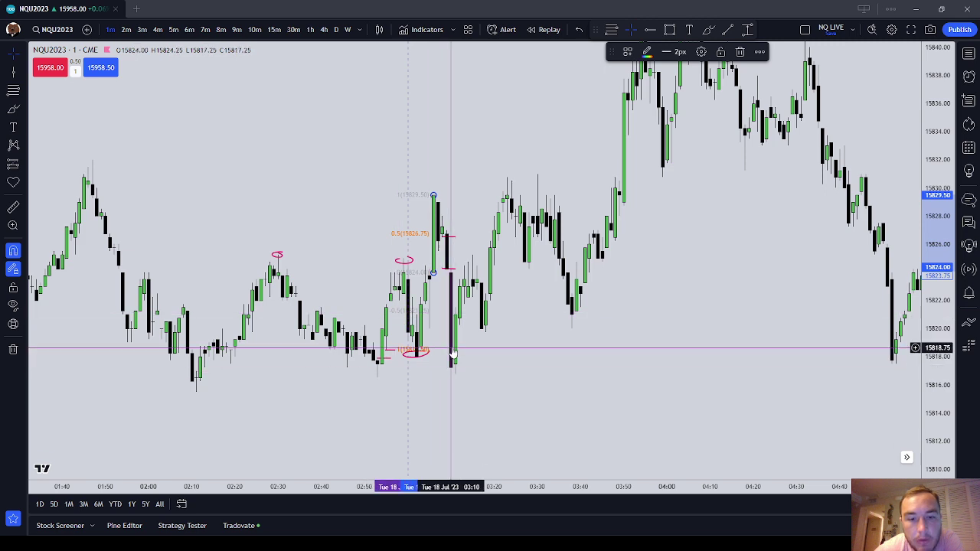
click(740, 52)
right_click(732, 258)
click(652, 234)
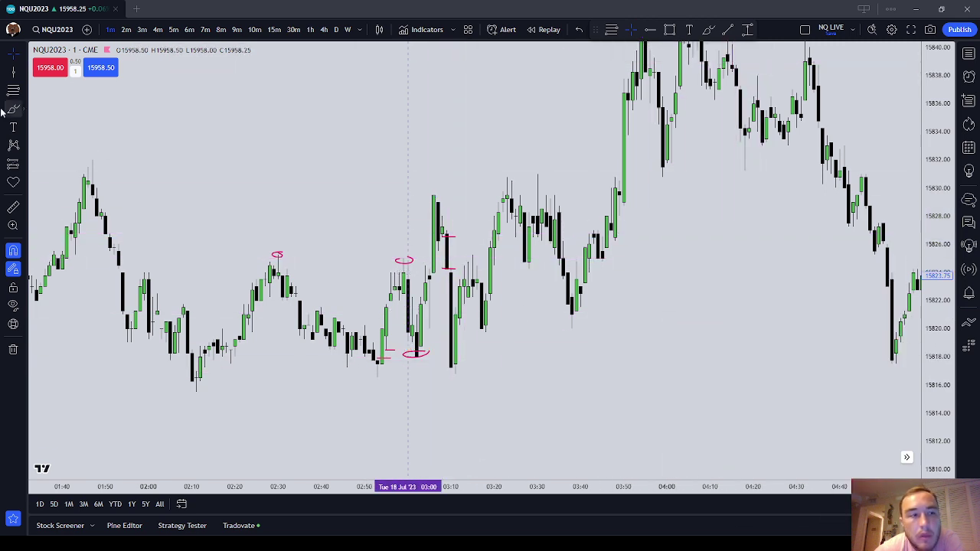
Step: Circle the down candle near 03:17 with the Brush and mark its top with a short line at about 15823.5
scroll(458, 267, down, 1)
scroll(472, 296, up, 1)
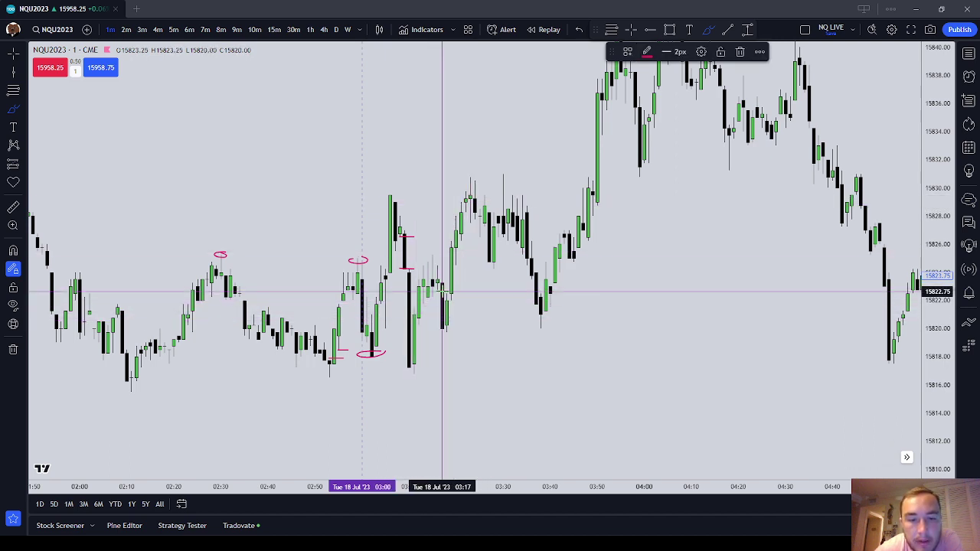
mouse_move(446, 282)
mouse_down()
mouse_move(428, 323)
mouse_move(446, 328)
mouse_move(451, 280)
mouse_move(437, 299)
mouse_up()
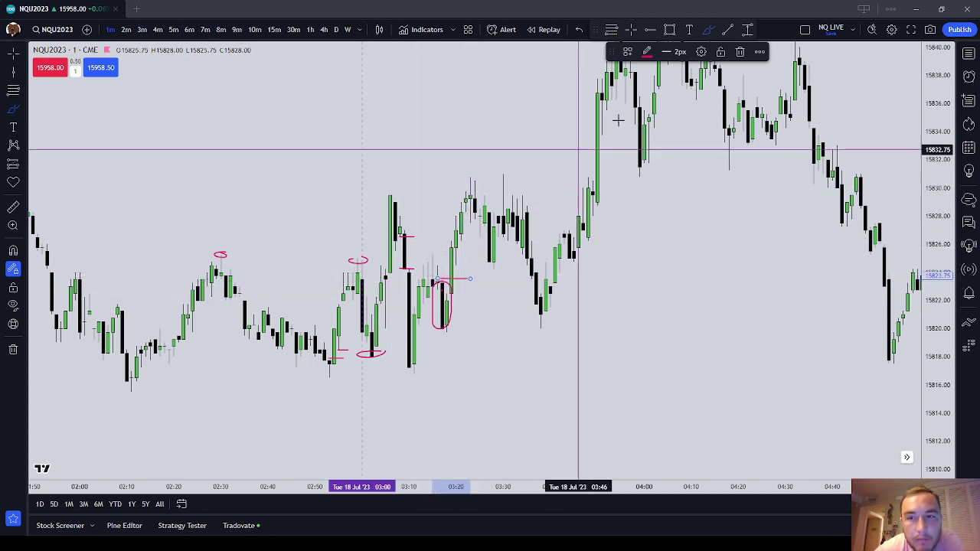
Step: Replace the 15823.50 line with short Brush lines at the 03:17 candle's low, about 15820, and the 03:06 high, about 15829.50
click(740, 52)
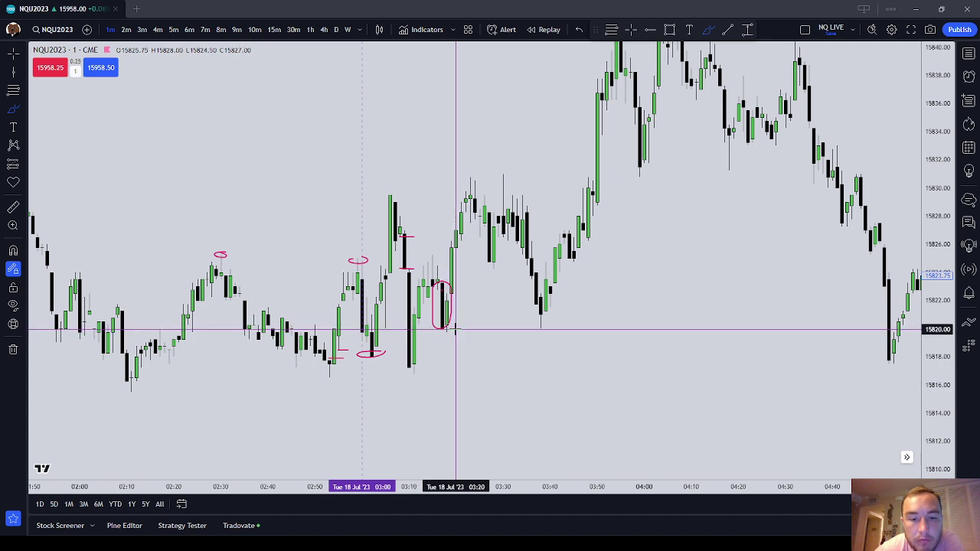
drag(454, 329, 424, 329)
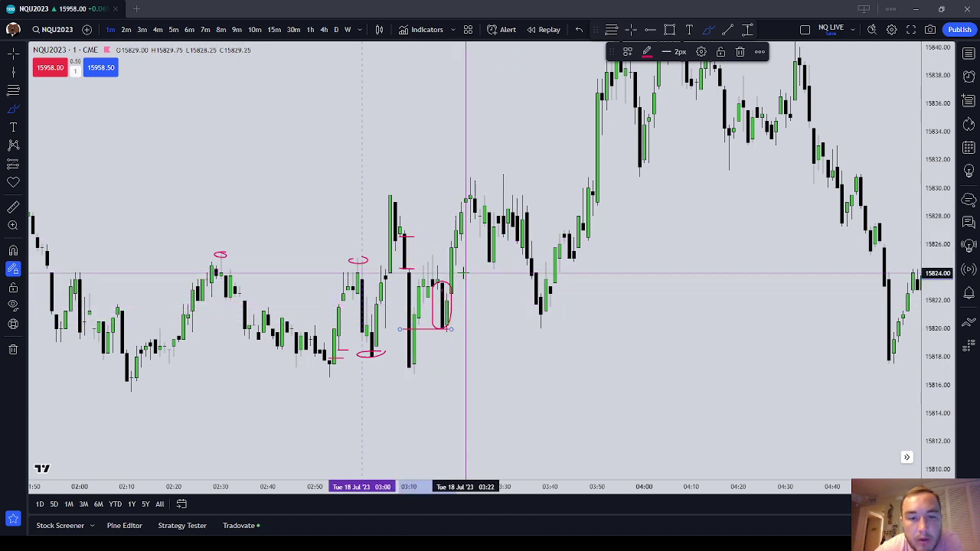
drag(385, 197, 414, 196)
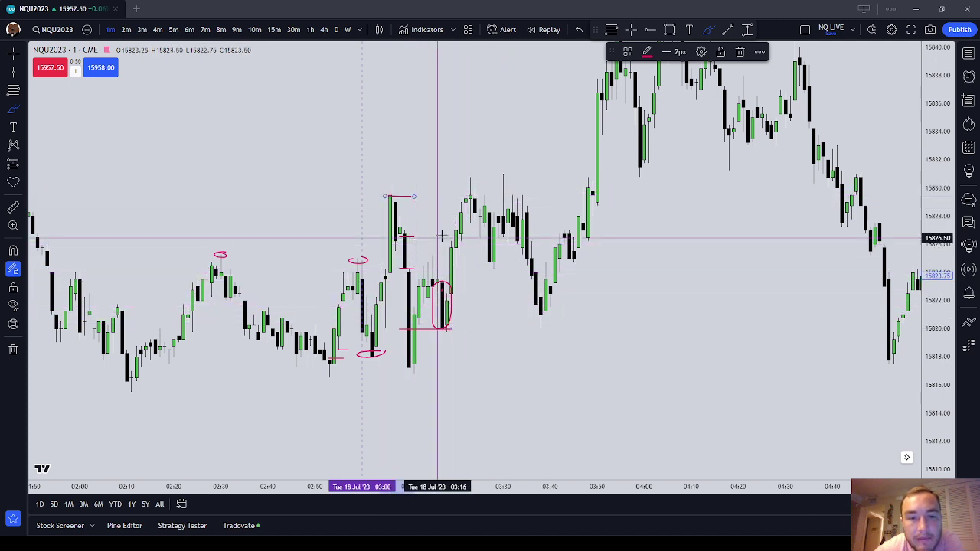
Step: Outline the upper wick near 03:30 with the Brush and mark about 15827.50 beneath it with a short horizontal line
scroll(528, 222, up, 2)
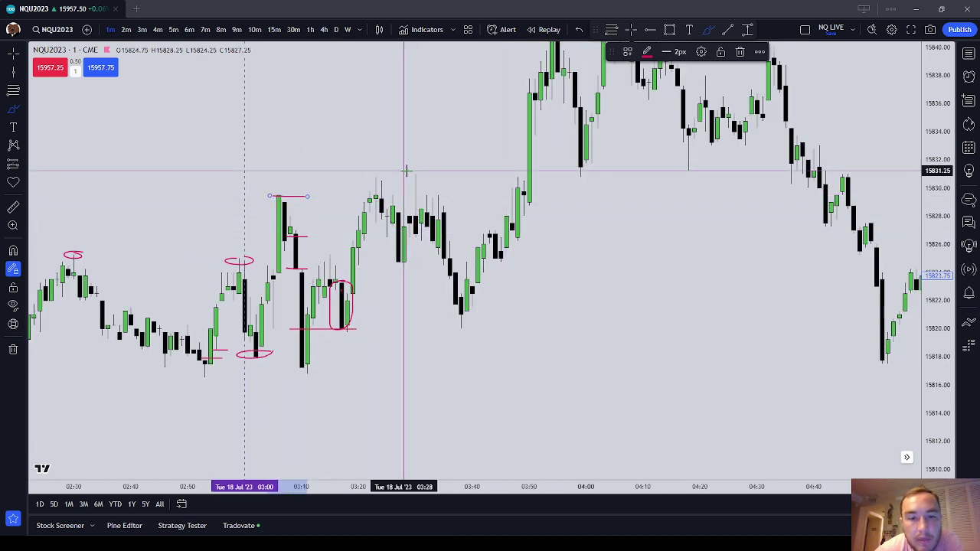
mouse_move(408, 174)
mouse_down()
mouse_move(406, 198)
mouse_move(408, 173)
mouse_up()
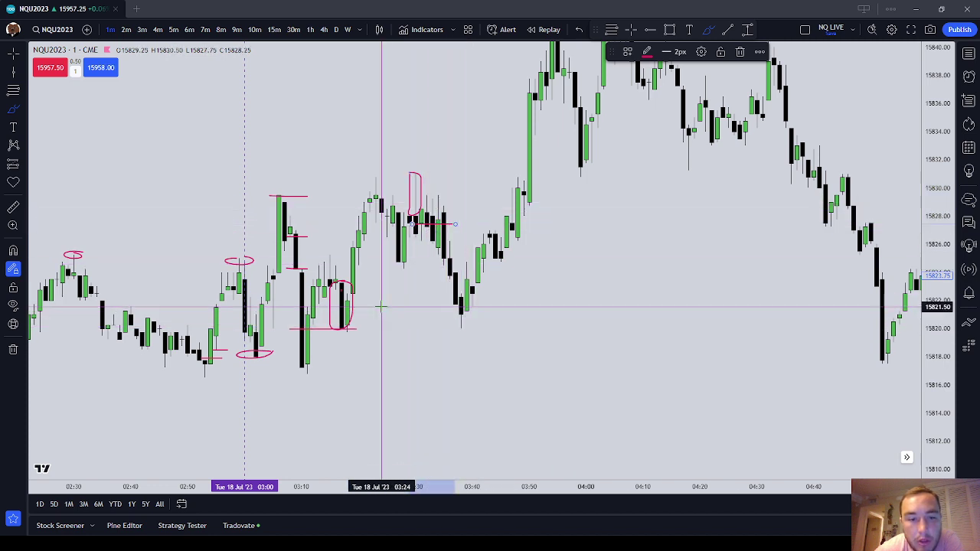
Step: Remove the oval around the 03:17 candle, and brush marks at about 15822.50 beside it and around the 03:38 low
key(Escape)
click(352, 296)
click(739, 51)
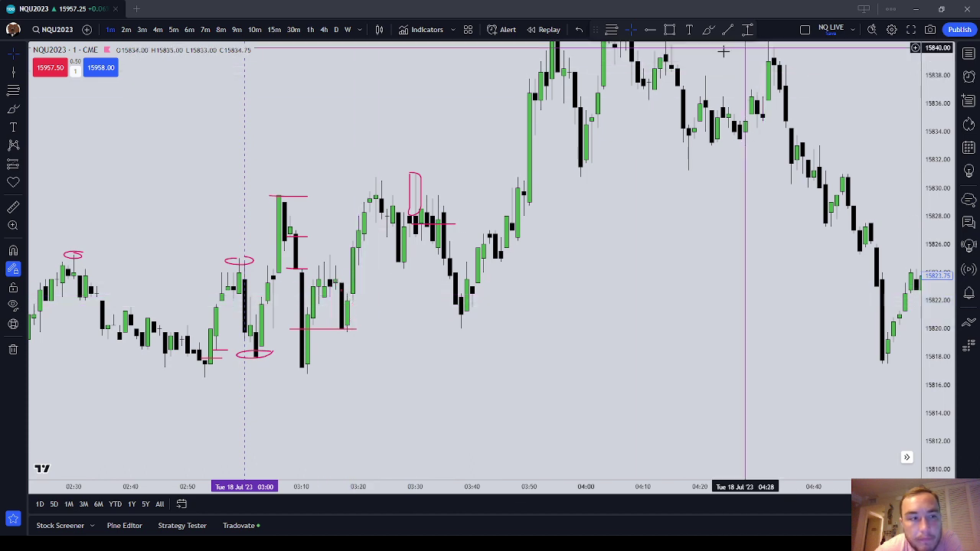
click(13, 109)
drag(339, 295, 370, 295)
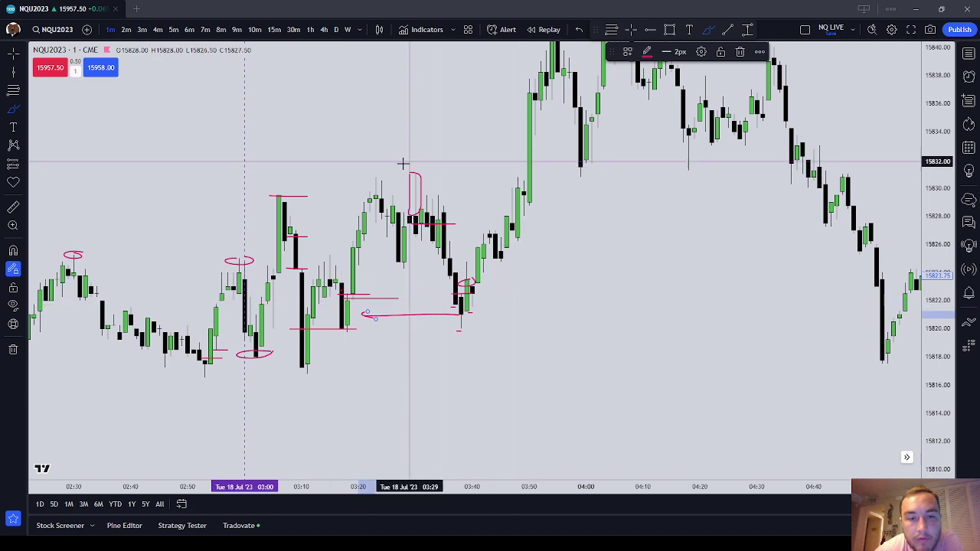
Step: Brush a trial line across the 03:30 high at about 15831, compare it with the surrounding price action, and delete the line
drag(354, 173, 478, 173)
key(Escape)
drag(601, 192, 549, 266)
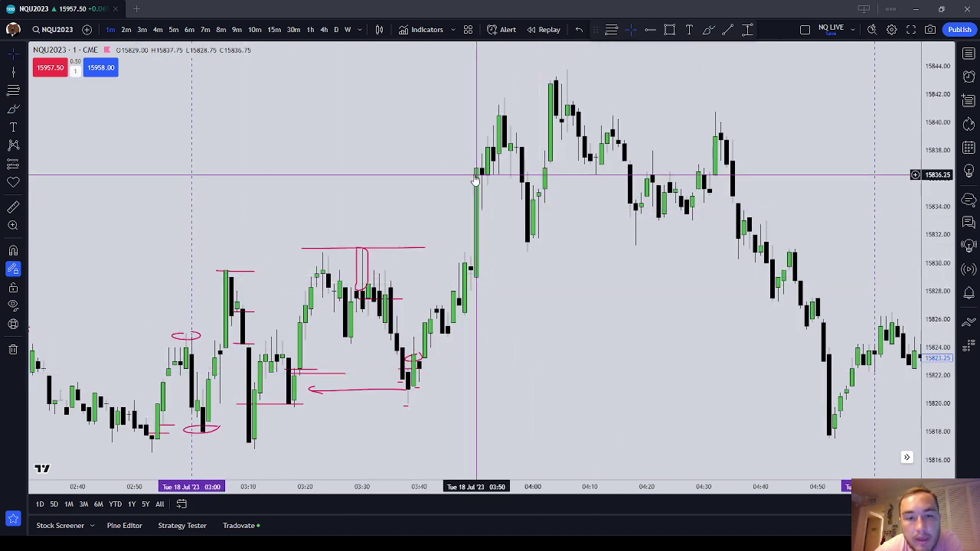
drag(437, 194, 464, 148)
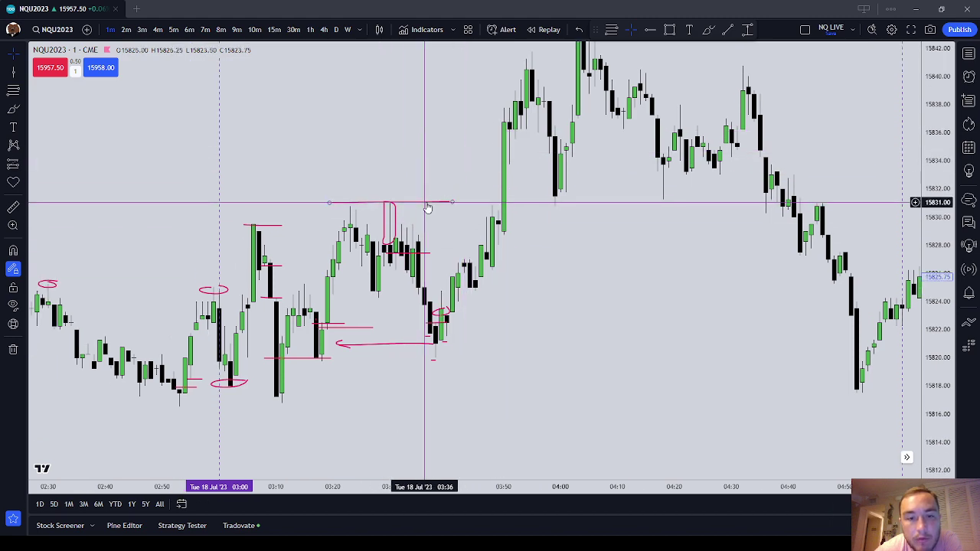
drag(425, 203, 509, 205)
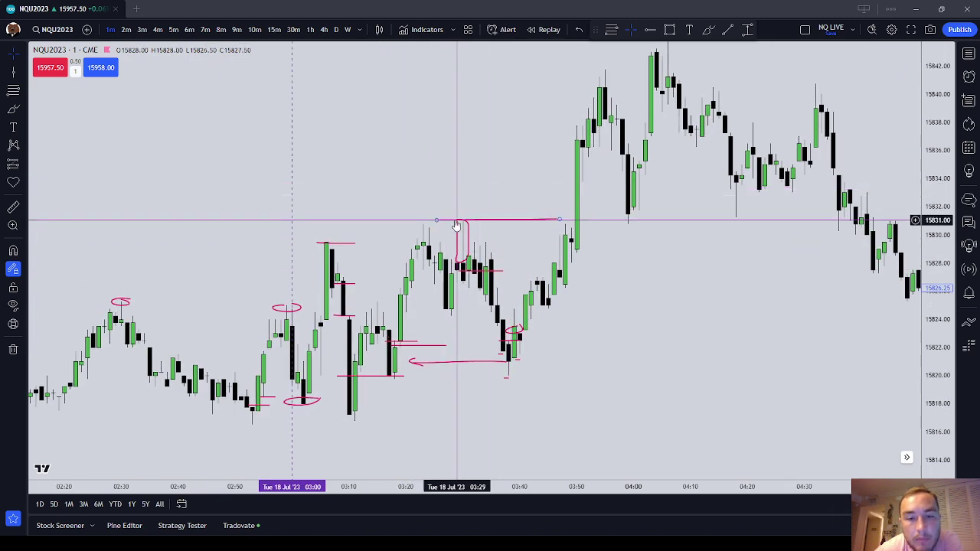
scroll(577, 308, down, 1)
drag(597, 305, 577, 219)
scroll(481, 173, down, 3)
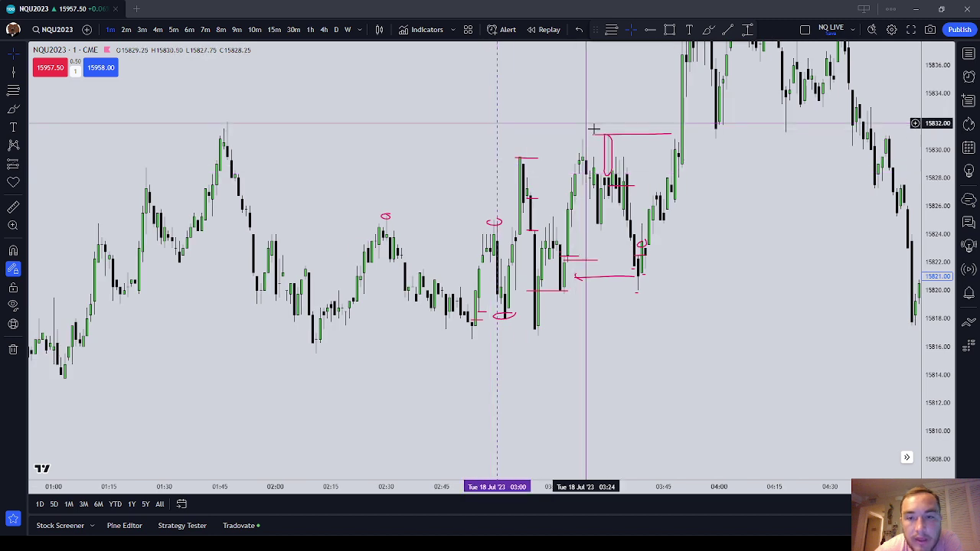
drag(709, 207, 618, 250)
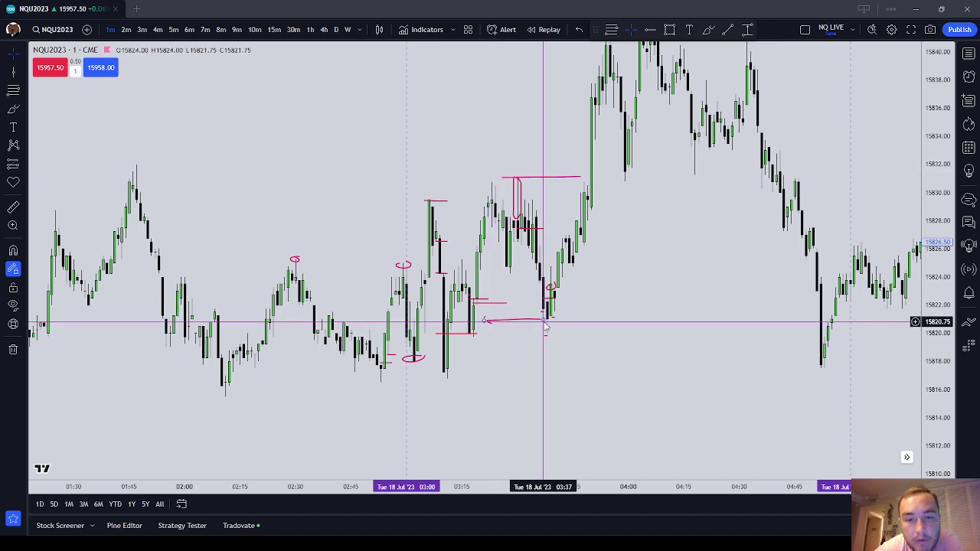
drag(597, 201, 570, 266)
scroll(569, 257, up, 2)
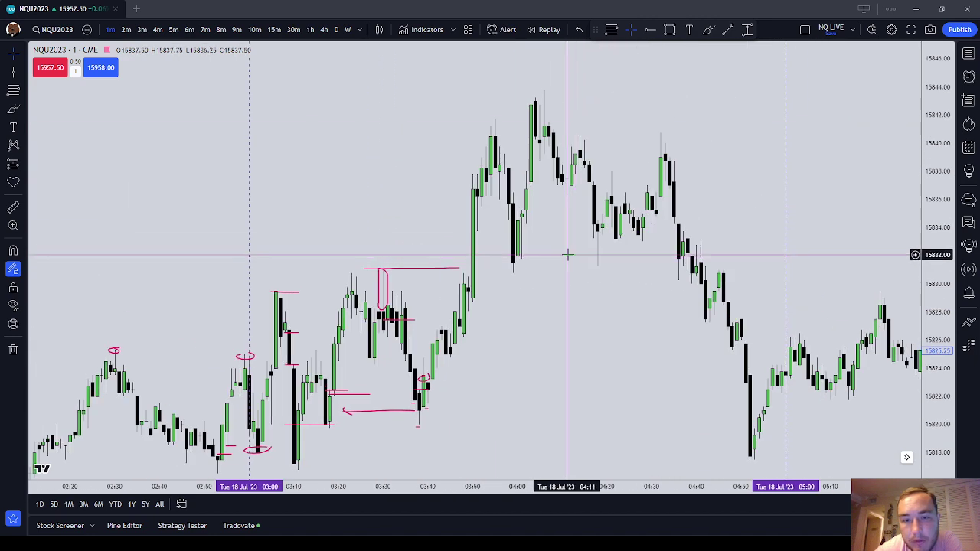
click(447, 268)
click(740, 51)
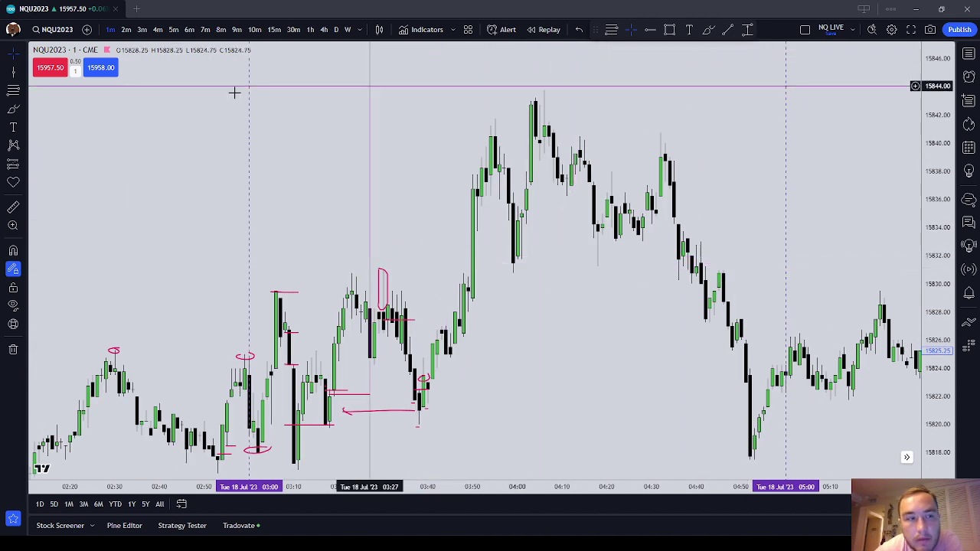
Step: Brush a short horizontal line at about 15837.75 across the 03:54 to 04:02 candles
click(13, 109)
scroll(404, 136, up, 3)
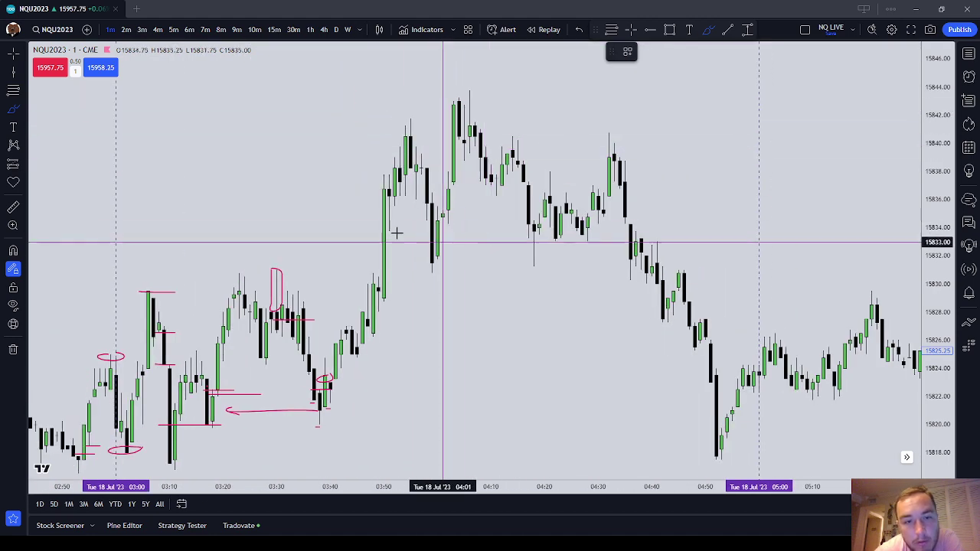
scroll(428, 229, down, 1)
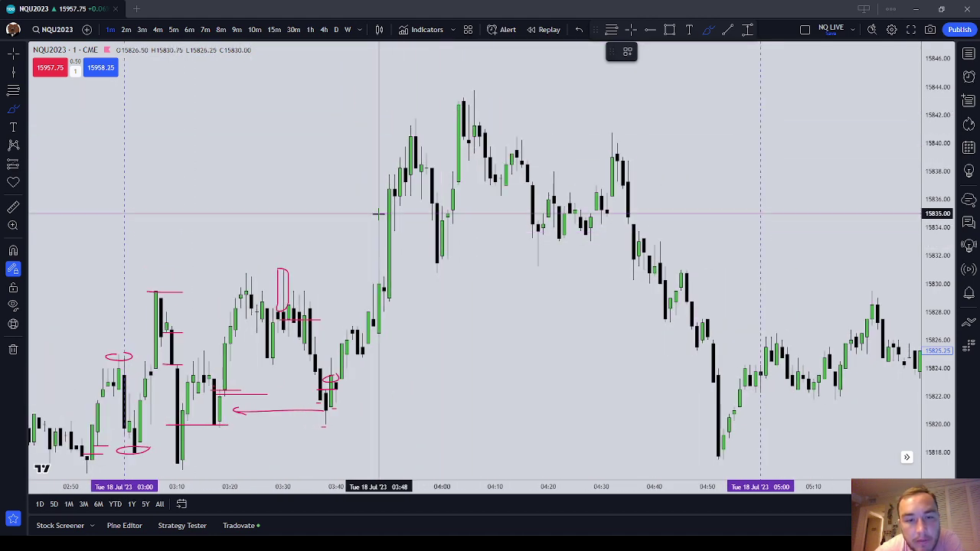
scroll(378, 214, down, 1)
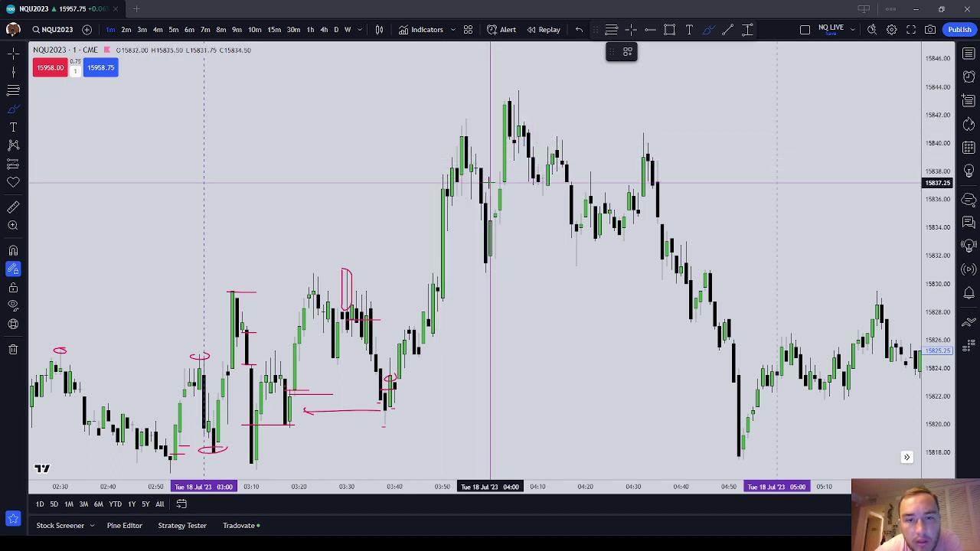
drag(452, 176, 451, 175)
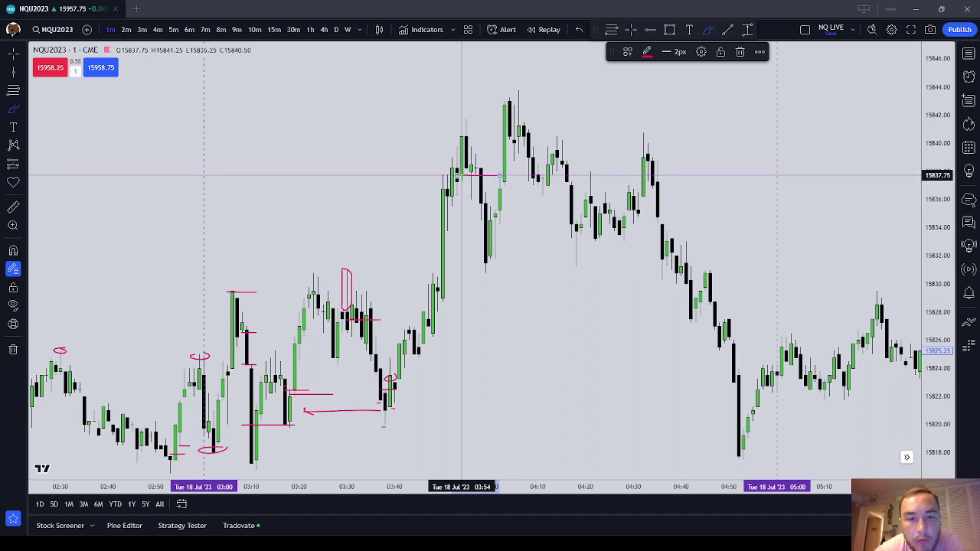
click(570, 253)
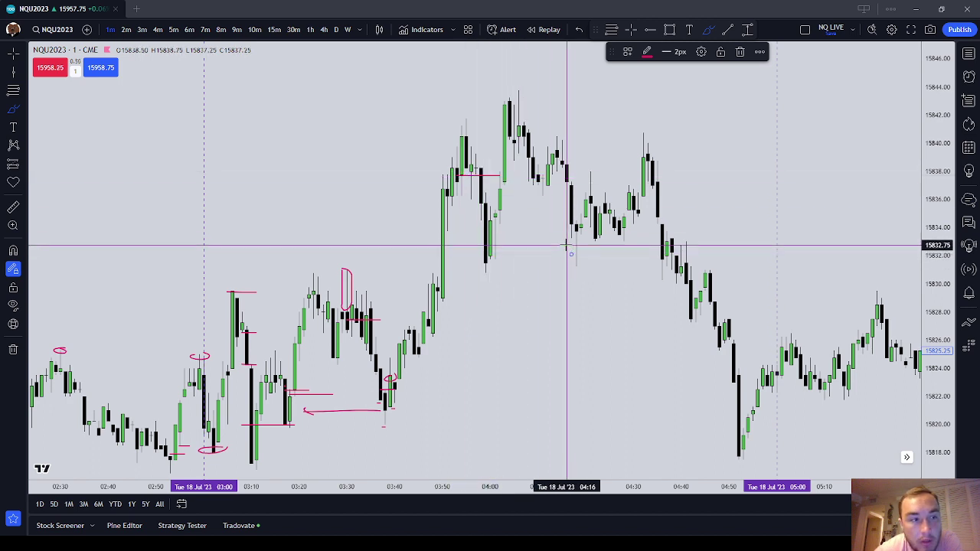
Step: Compare the 15837.75 line with a Fibonacci retracement from about 15841.25 near 03:54 to 15836.25, and remove the retracement
click(13, 90)
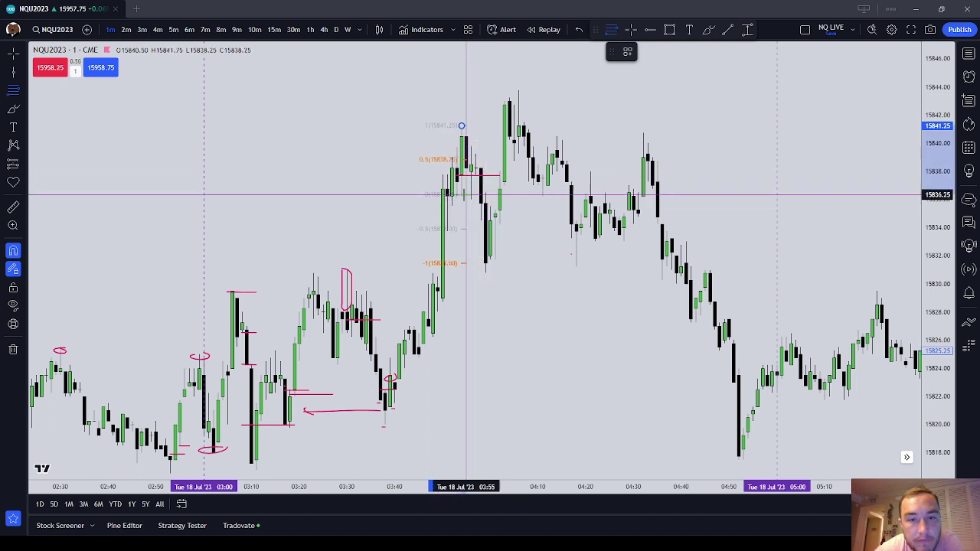
click(463, 196)
click(485, 211)
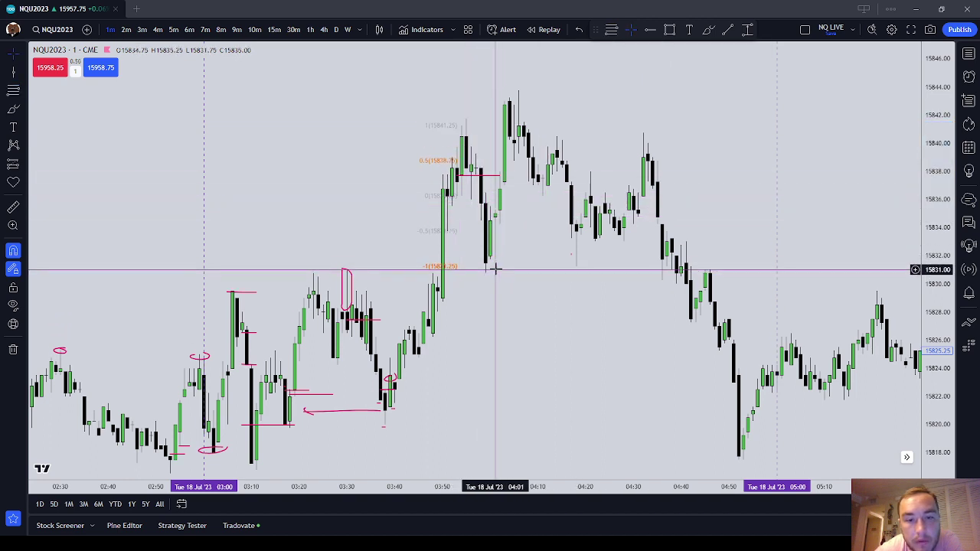
click(453, 265)
click(741, 54)
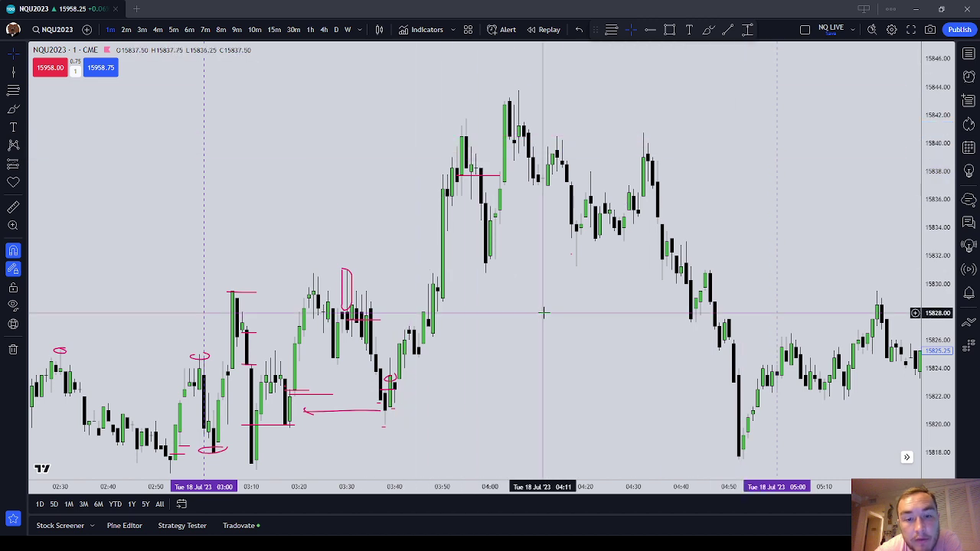
Step: Brush horizontal lines at about 15830.75, 15833.75 and 15841.75 around the 03:48 to 04:05 swing, and circle the low near 04:00
drag(150, 158, 168, 179)
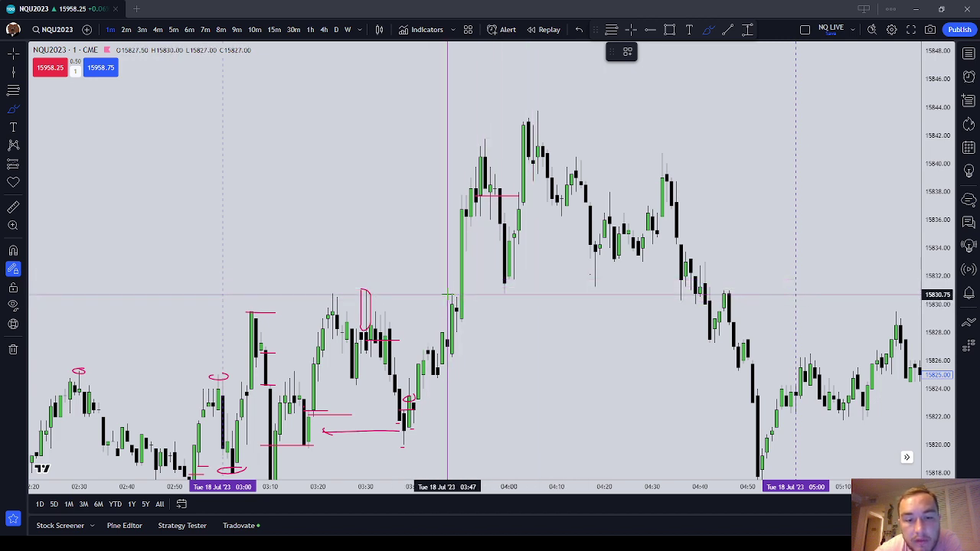
drag(450, 294, 533, 294)
drag(455, 250, 533, 250)
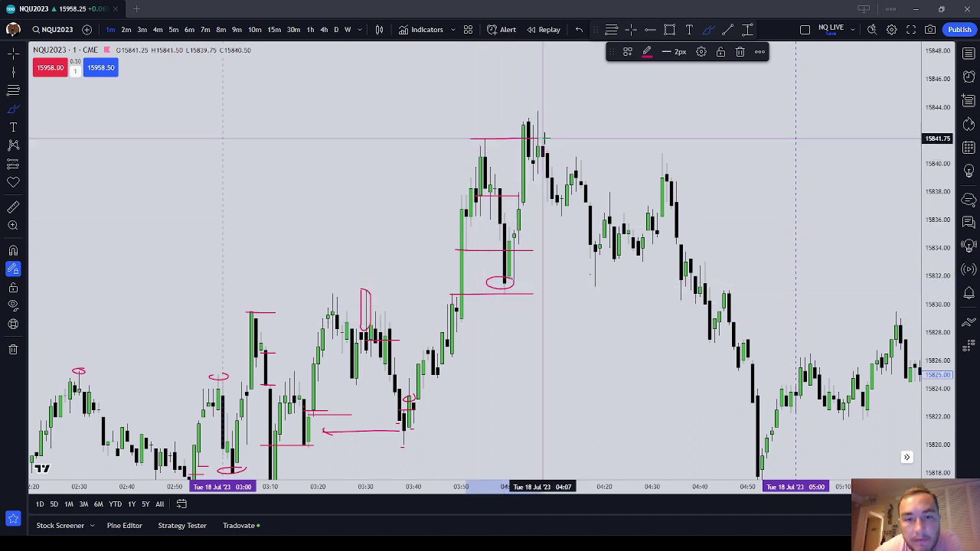
Step: Delete the Brush line at about 15841.75 and the circle around the low near 04:00
key(Escape)
drag(600, 271, 611, 178)
scroll(459, 191, down, 2)
scroll(444, 198, up, 1)
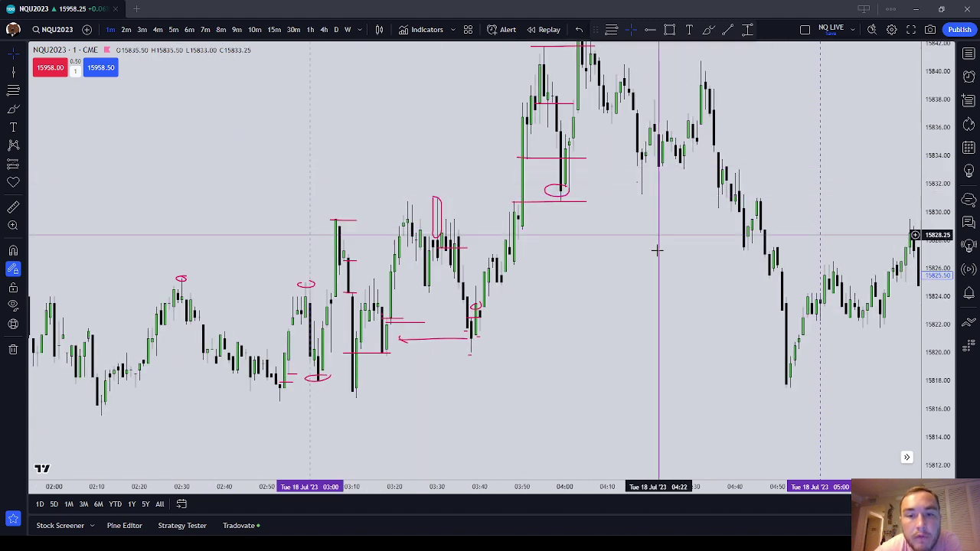
drag(380, 243, 537, 172)
drag(609, 111, 473, 260)
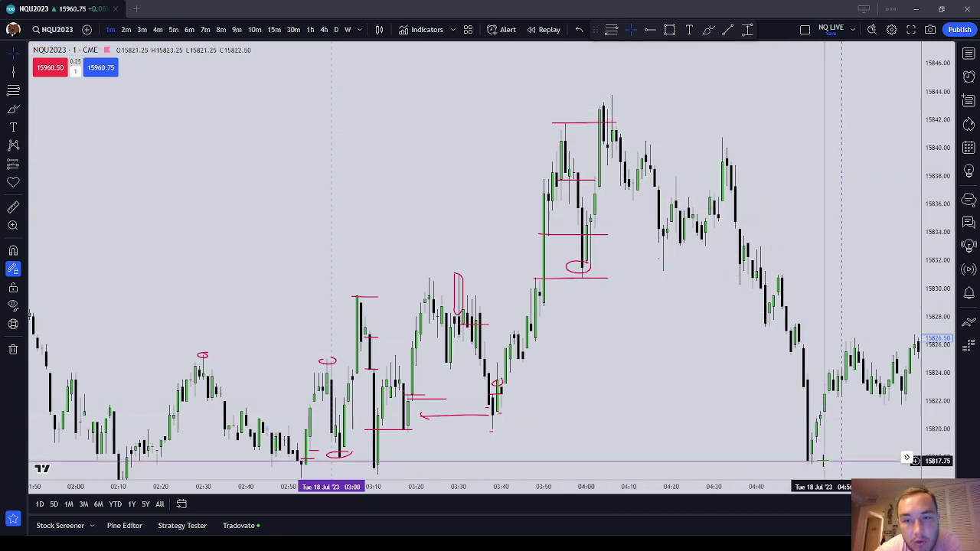
click(612, 124)
click(740, 51)
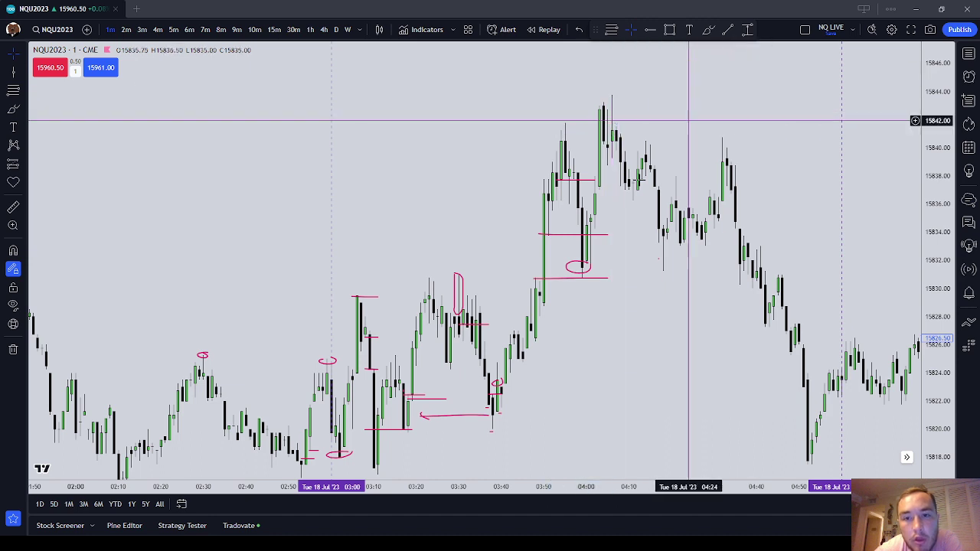
click(590, 267)
key(Delete)
Step: Delete the remaining Brush lines around the 04:00 swing at about 15837.75, 15833.75 and 15830.75
click(589, 181)
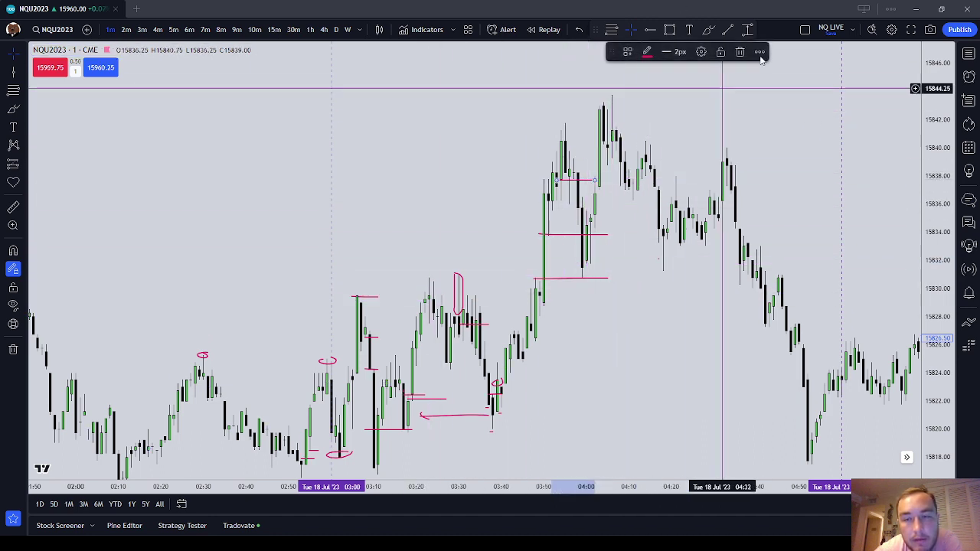
click(739, 52)
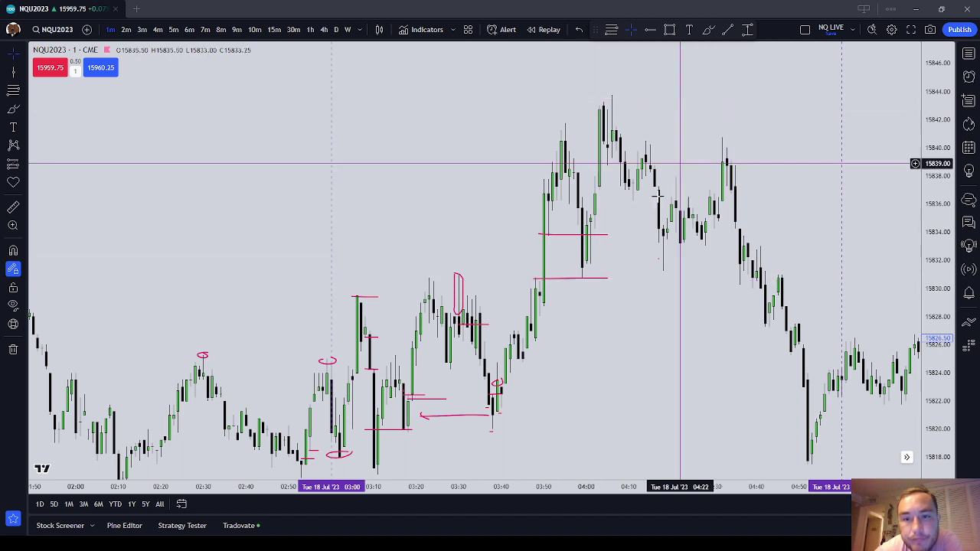
click(607, 232)
click(739, 52)
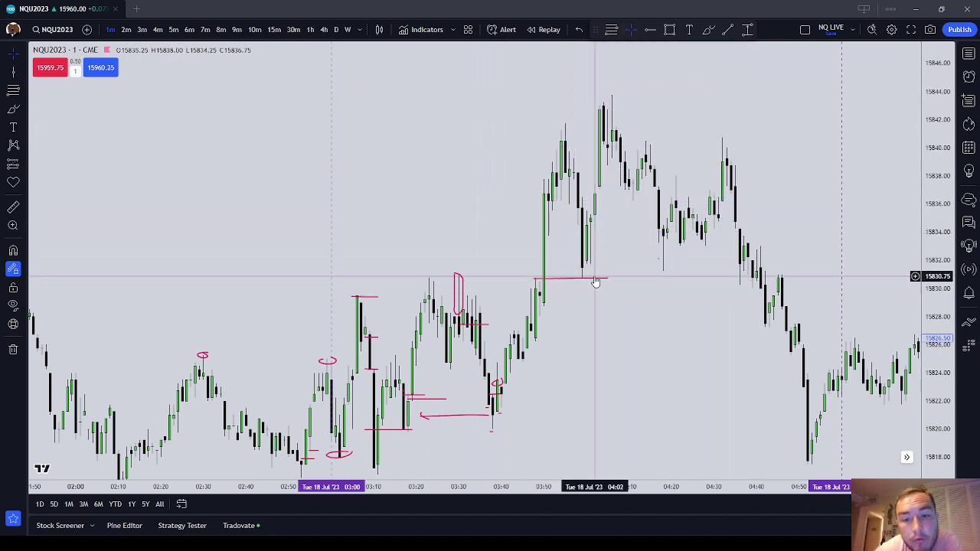
click(595, 280)
click(739, 52)
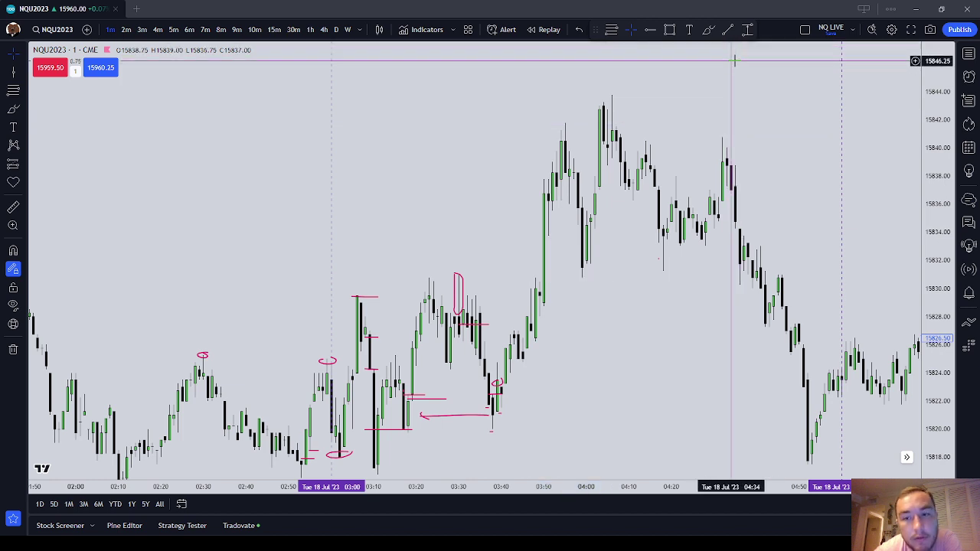
Step: Remove the stray stroke near 04:04 and brush a horizontal line at about 15840.50 from 04:04 to 04:21
scroll(742, 84, up, 1)
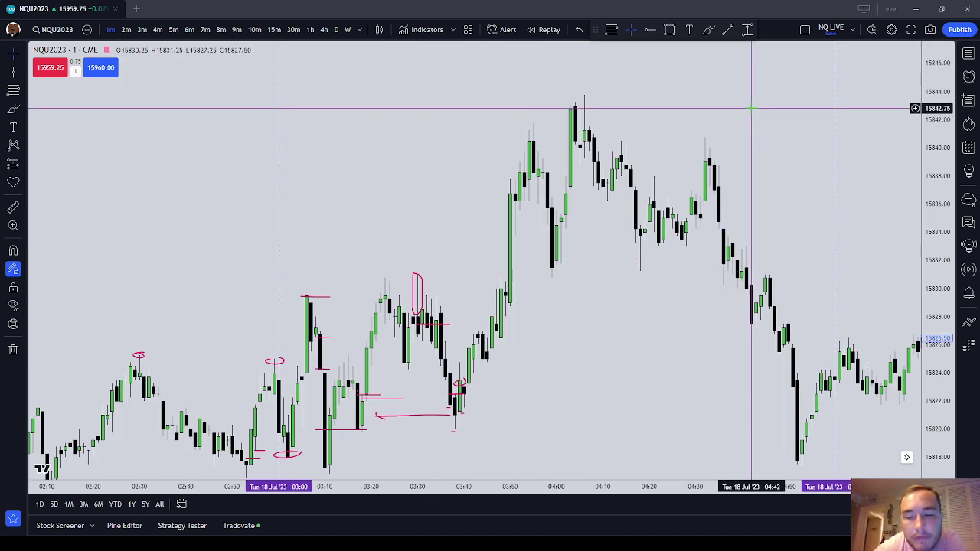
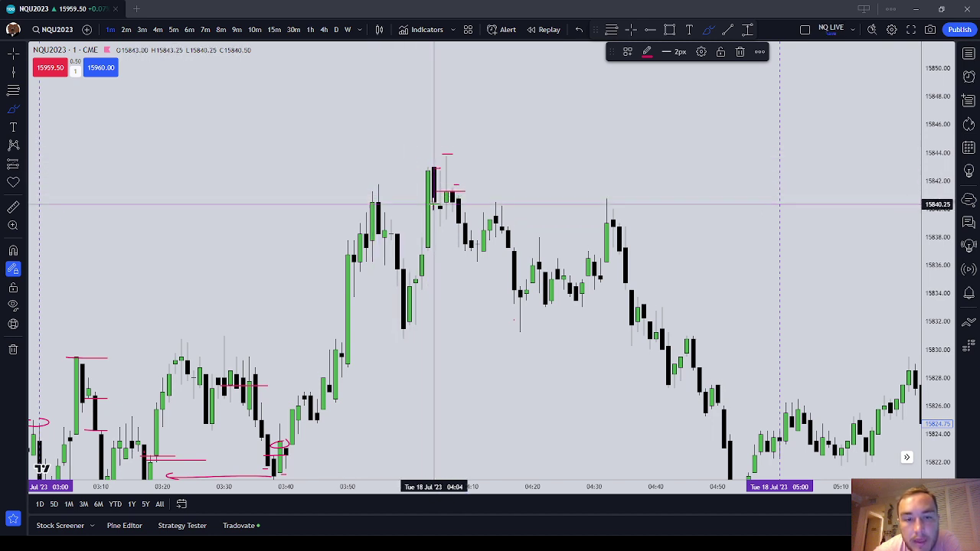
click(739, 52)
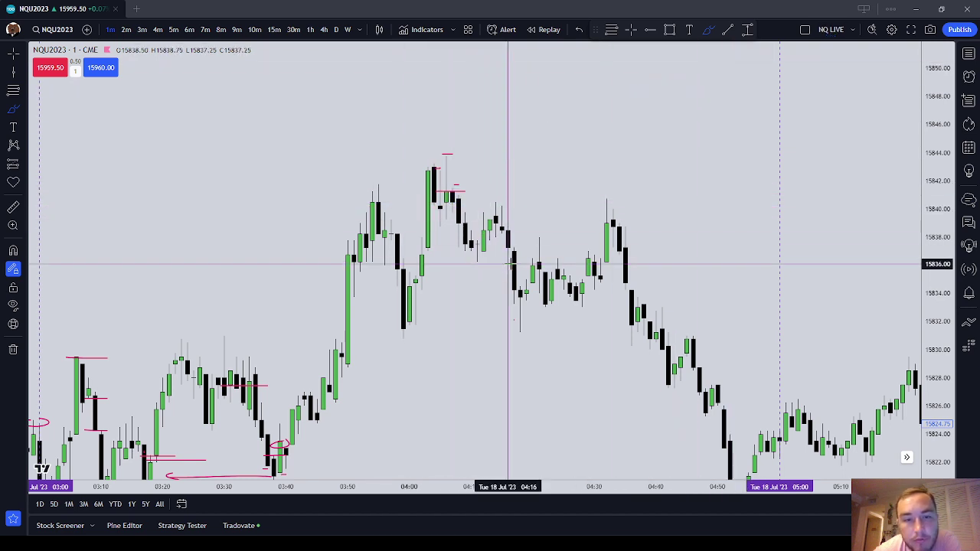
click(453, 198)
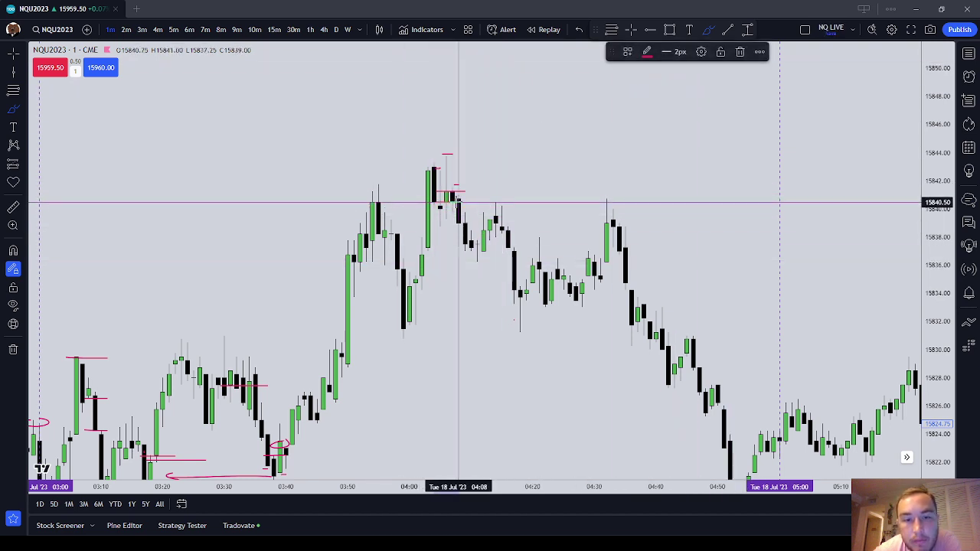
drag(507, 202, 538, 204)
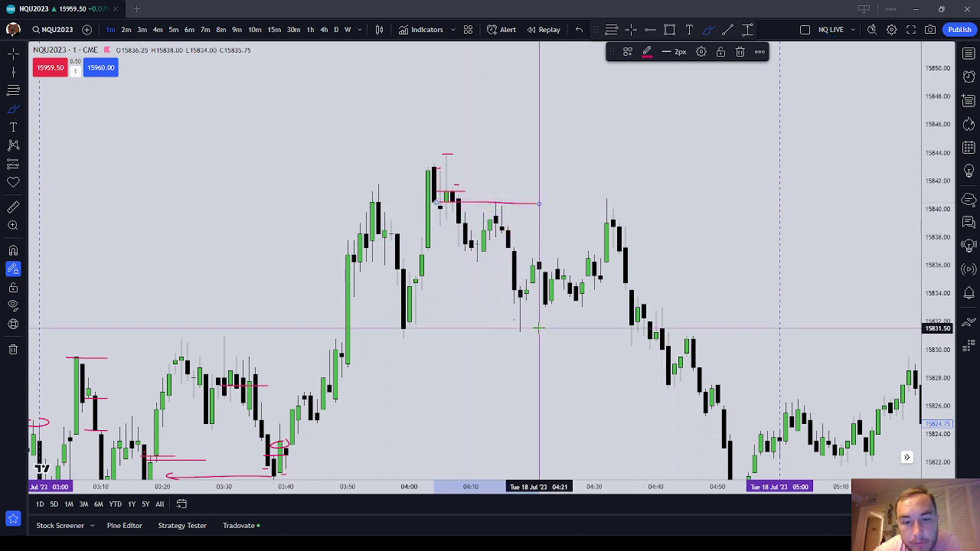
Step: Brush a line at about 15833.75 from 04:18 to 04:31, and an arrow rising to an outlined zone at about 15838 to 15839.25
drag(416, 237, 390, 204)
click(13, 109)
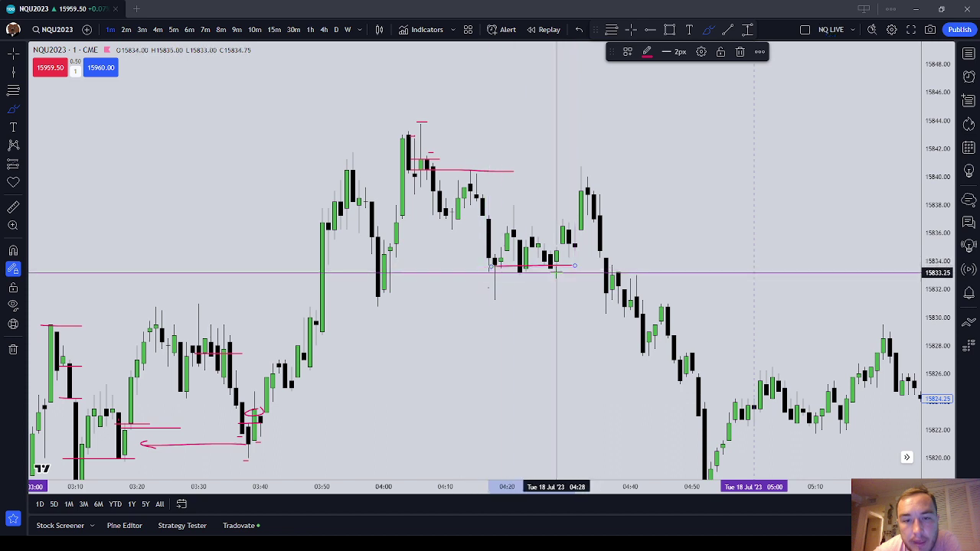
mouse_move(538, 240)
mouse_down()
mouse_move(561, 201)
mouse_move(567, 212)
mouse_move(480, 192)
mouse_move(501, 204)
mouse_move(542, 188)
mouse_up()
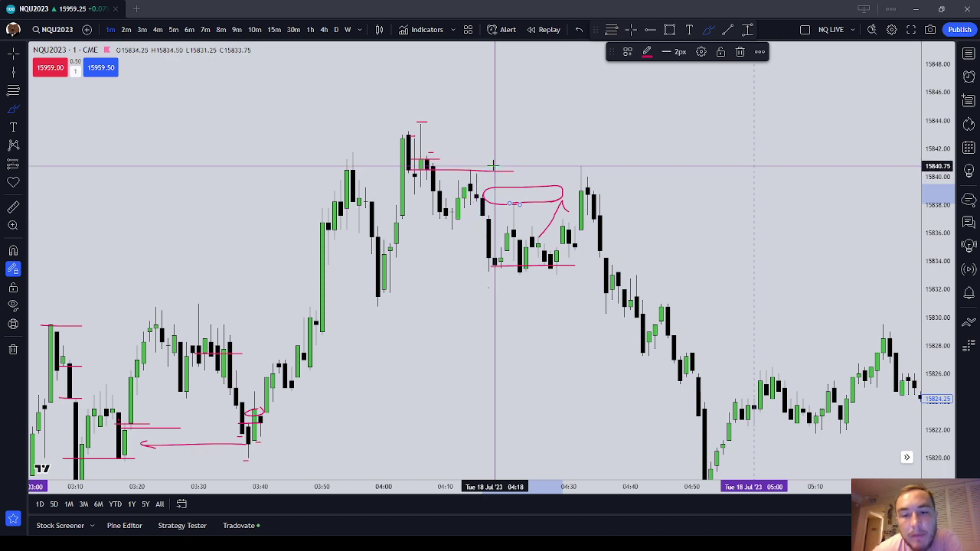
mouse_move(569, 168)
mouse_down()
mouse_move(593, 232)
mouse_move(551, 163)
mouse_up()
click(739, 51)
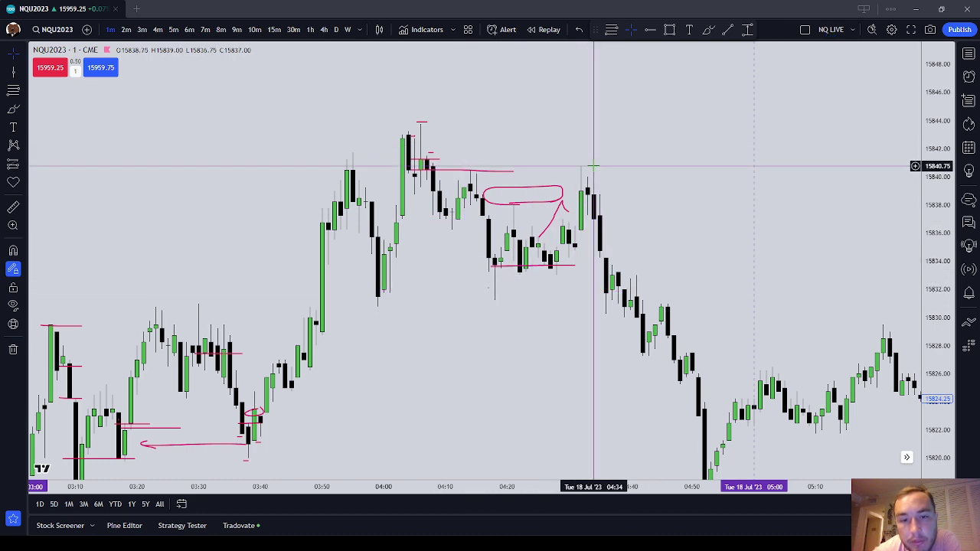
Step: Move the brushed oval outline onto the 04:33 high, spanning about 15839 to 15840
scroll(597, 142, down, 1)
drag(660, 151, 611, 121)
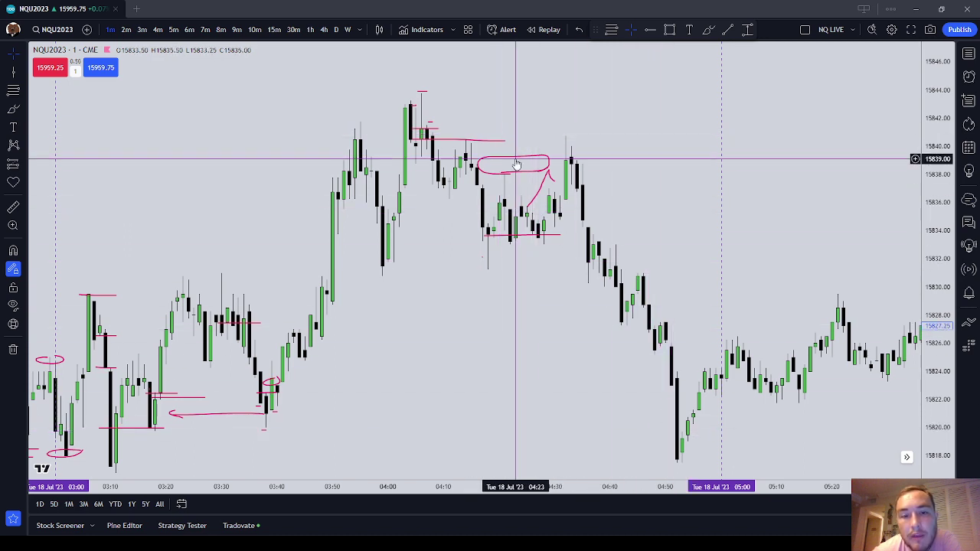
drag(518, 162, 578, 161)
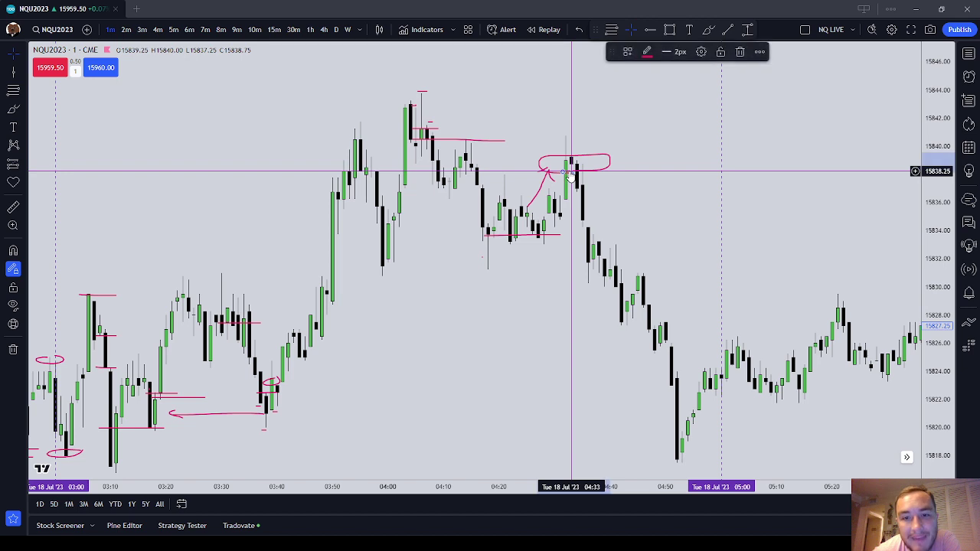
drag(571, 175, 570, 147)
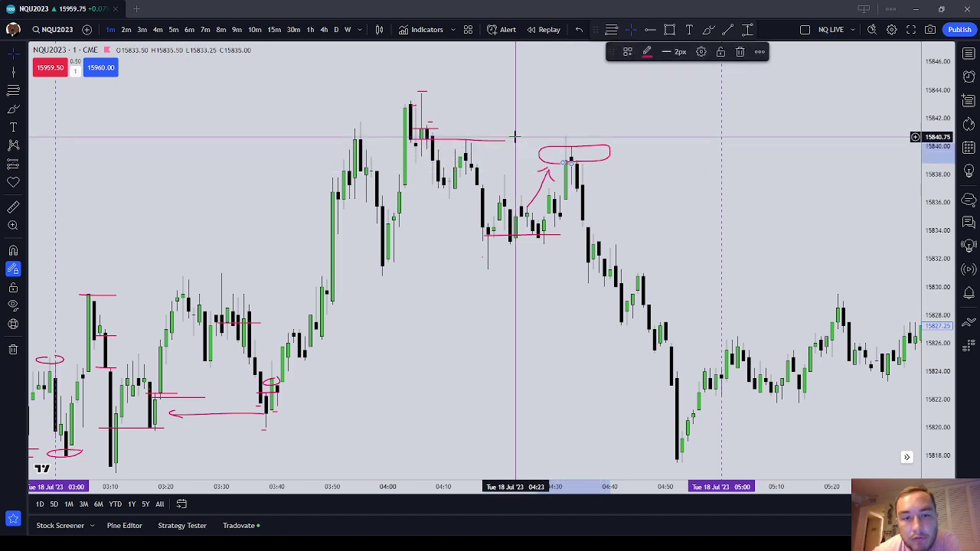
Step: Brush horizontal lines at about 15844 near 04:05 and 15836.25 near 04:34, and circle the lows near 04:25 and 04:00
click(13, 108)
drag(406, 90, 476, 88)
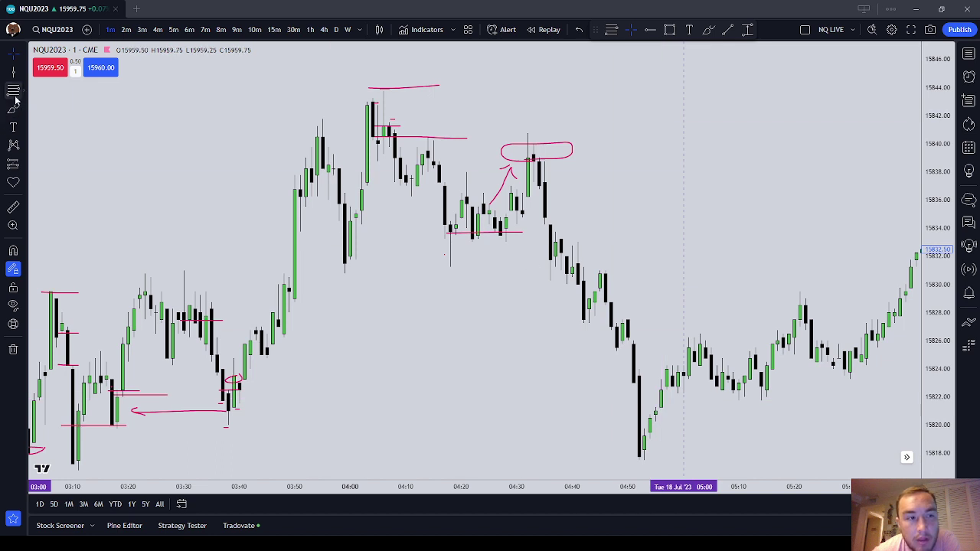
drag(517, 198, 571, 199)
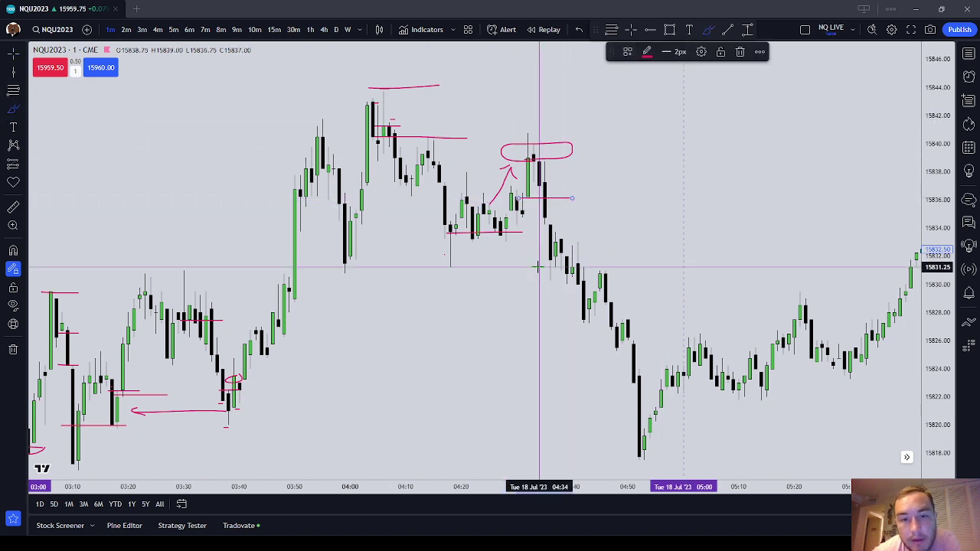
mouse_move(527, 237)
mouse_down()
mouse_move(483, 232)
mouse_move(497, 251)
mouse_move(525, 239)
mouse_up()
drag(342, 274, 366, 268)
Step: Brush four horizontal lines down the 04:35 to 04:55 decline at about 15831.75, 15830.75, 15828.25 and 15825.75
scroll(499, 221, down, 3)
drag(536, 230, 510, 266)
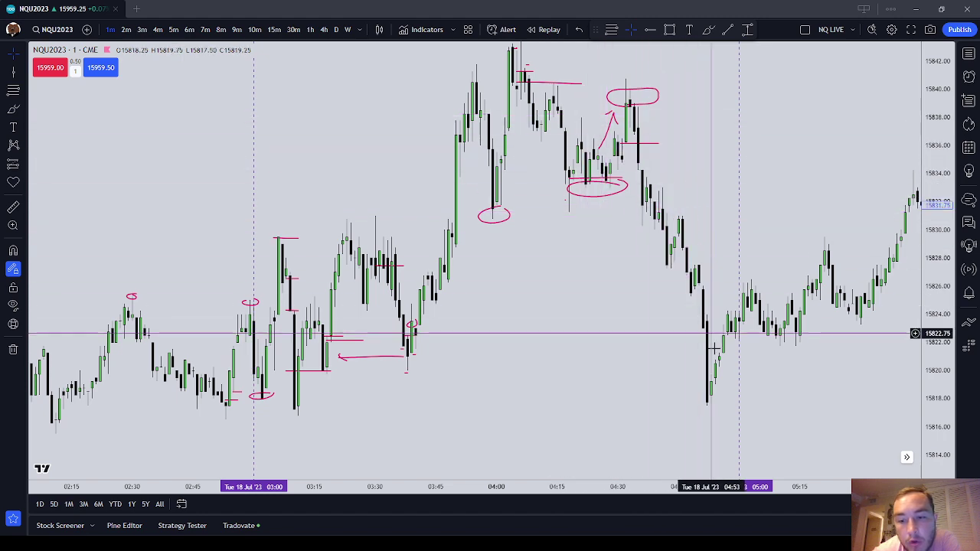
drag(716, 352, 656, 360)
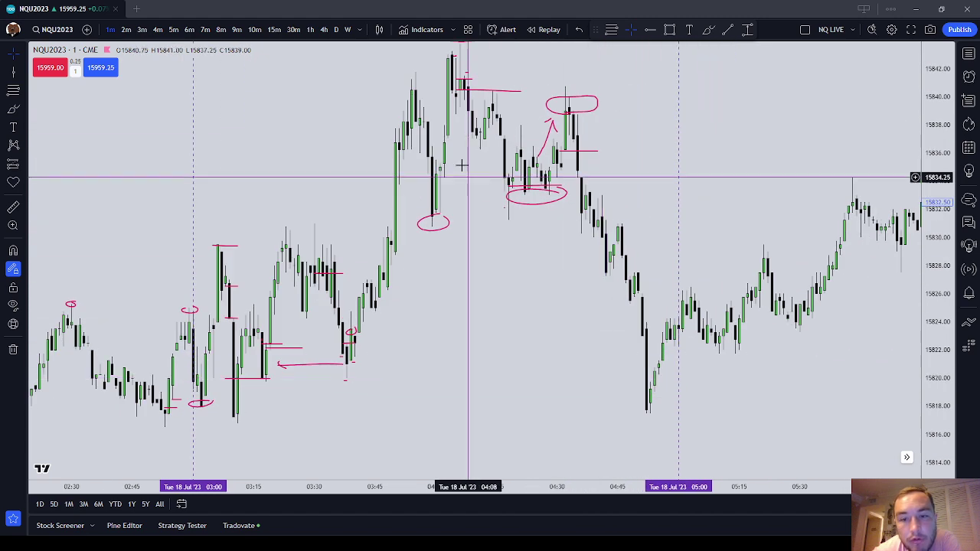
click(10, 111)
scroll(645, 225, up, 3)
mouse_move(460, 212)
mouse_down()
mouse_move(501, 211)
mouse_move(533, 228)
mouse_up()
drag(492, 263, 544, 263)
drag(524, 295, 582, 296)
key(Escape)
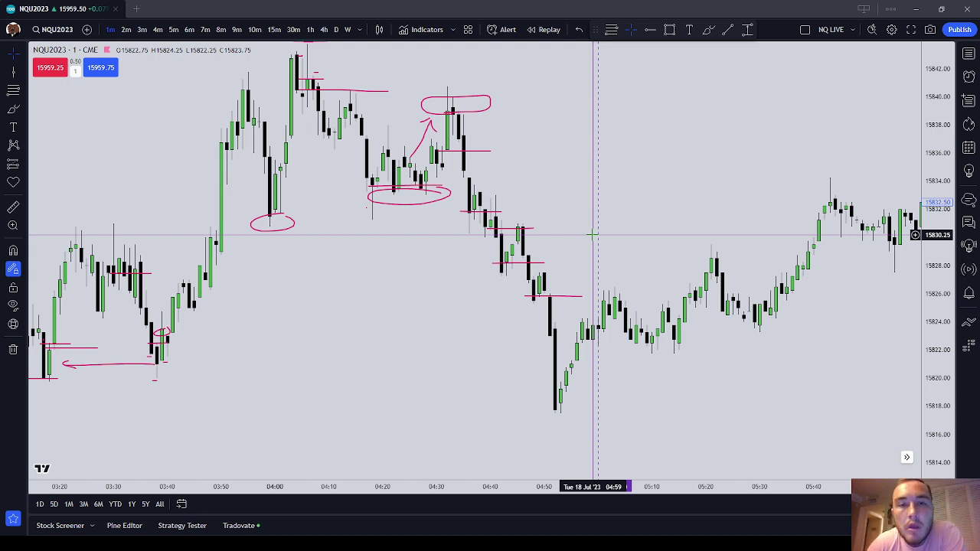
Step: Delete the ellipse around the lows near 04:25 and the oval outline at the 04:33 high
scroll(652, 210, down, 2)
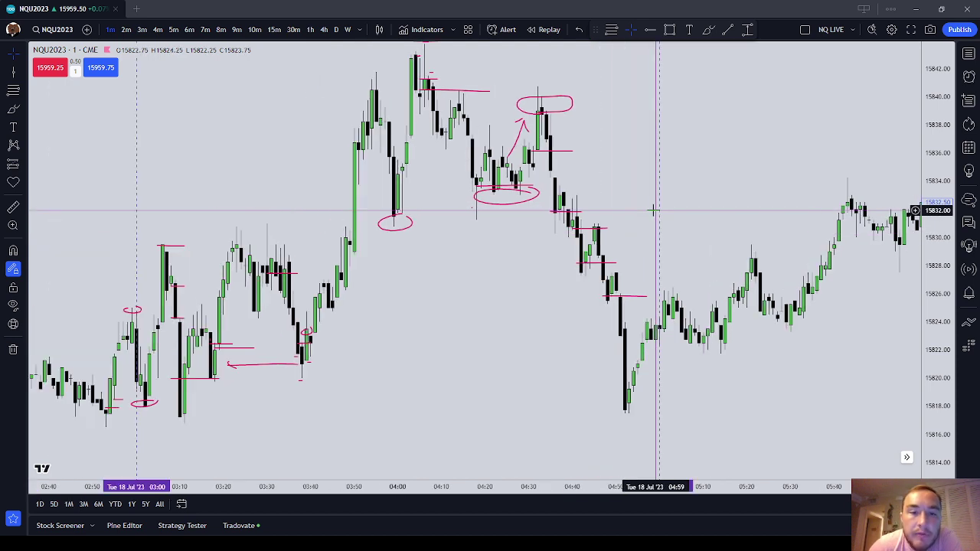
click(518, 189)
click(739, 52)
drag(525, 116, 543, 115)
click(546, 112)
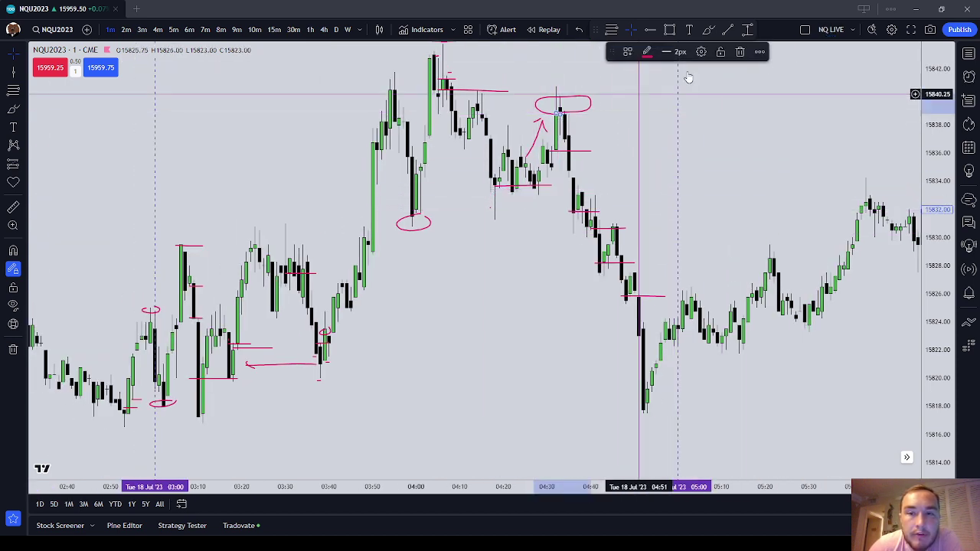
click(742, 52)
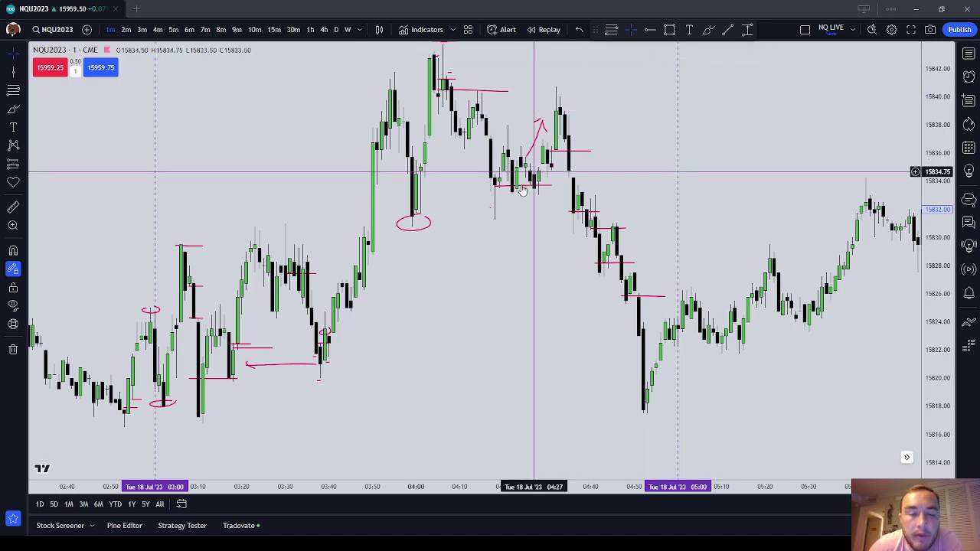
Step: Delete the circle around the 04:00 low and the long Brush line at about 15844
click(629, 264)
drag(777, 202, 357, 230)
scroll(763, 230, down, 4)
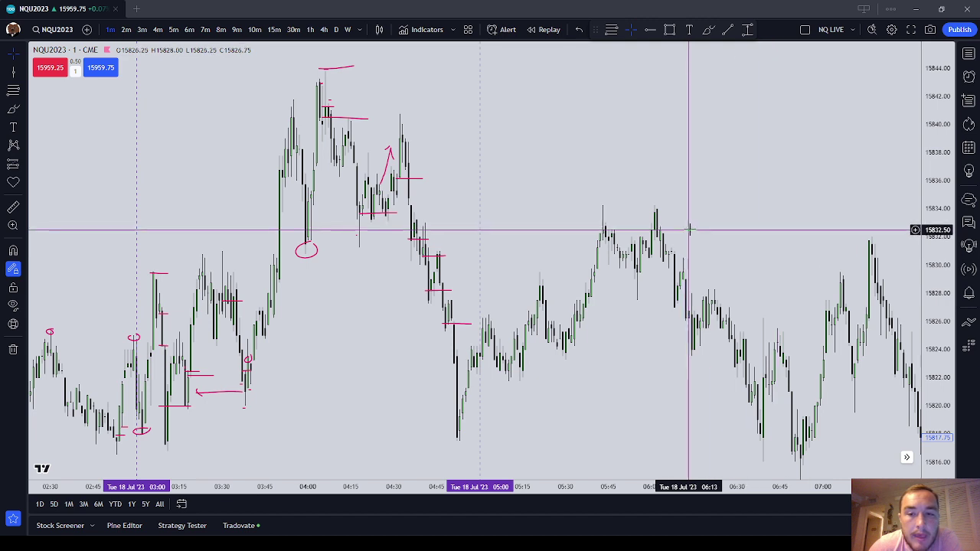
click(316, 243)
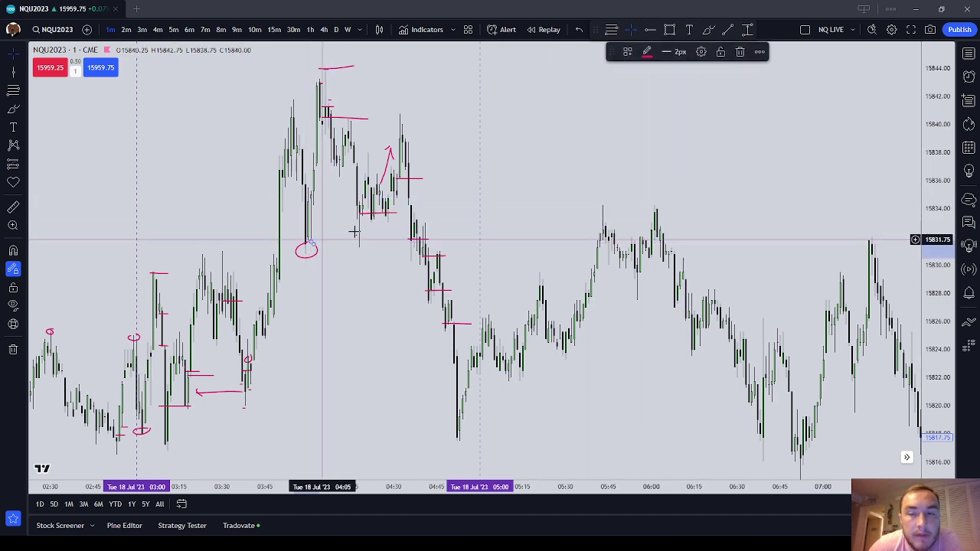
click(739, 52)
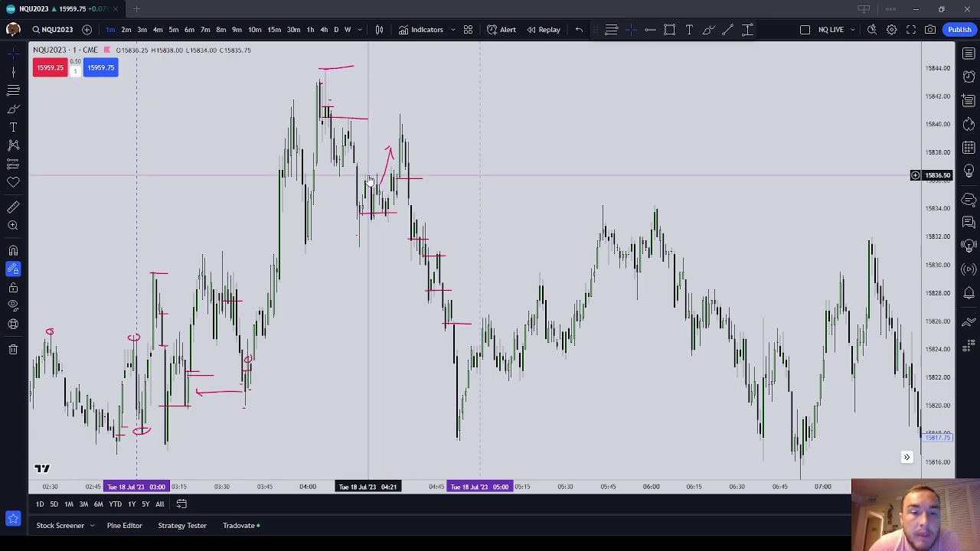
drag(430, 169, 575, 153)
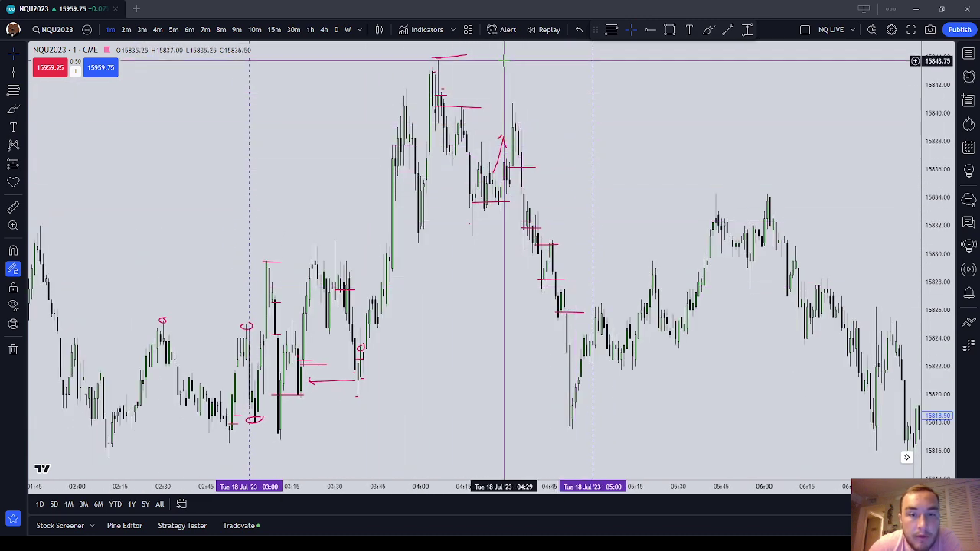
click(459, 55)
click(739, 52)
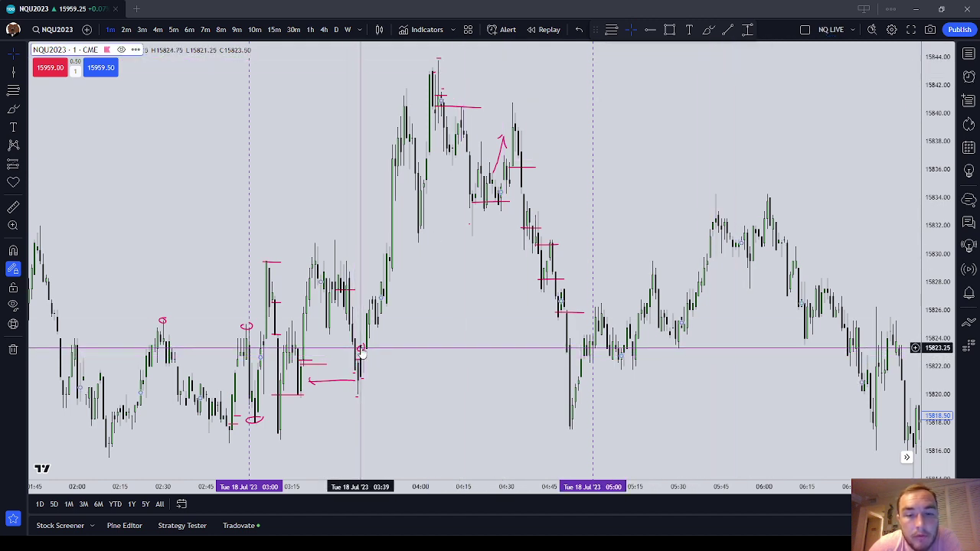
Step: Delete the Brush lines at about 15836.25, 15833.75 and 15831.75 between 04:18 and 04:42
click(530, 167)
click(739, 53)
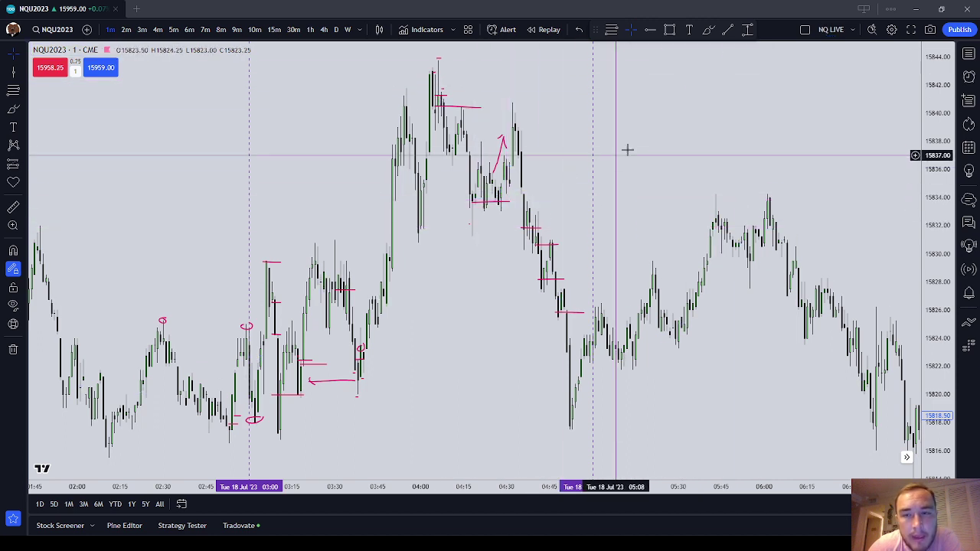
click(496, 203)
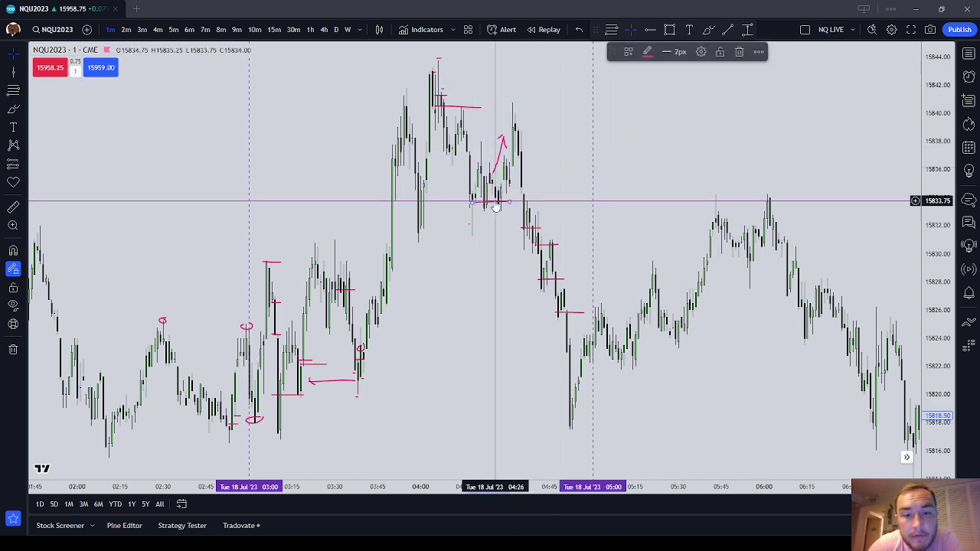
click(740, 53)
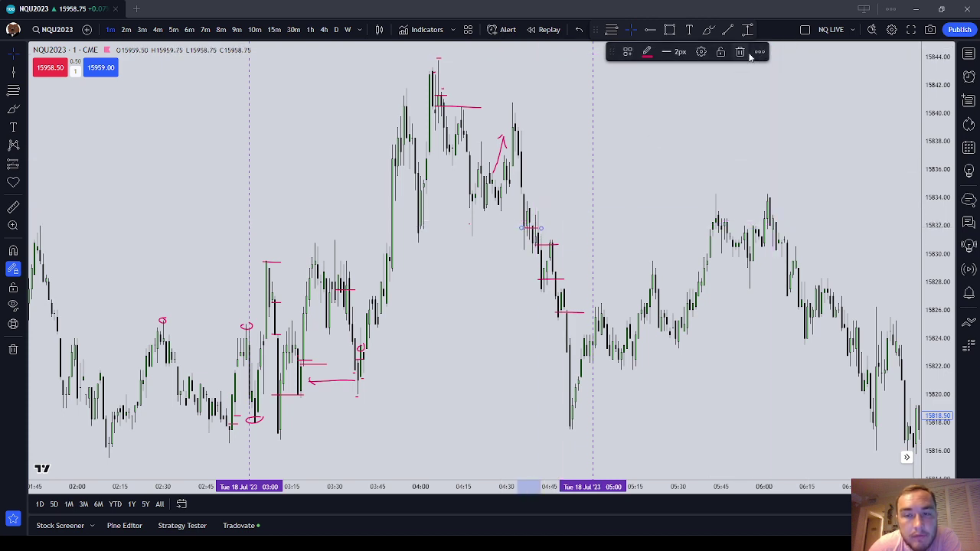
click(740, 52)
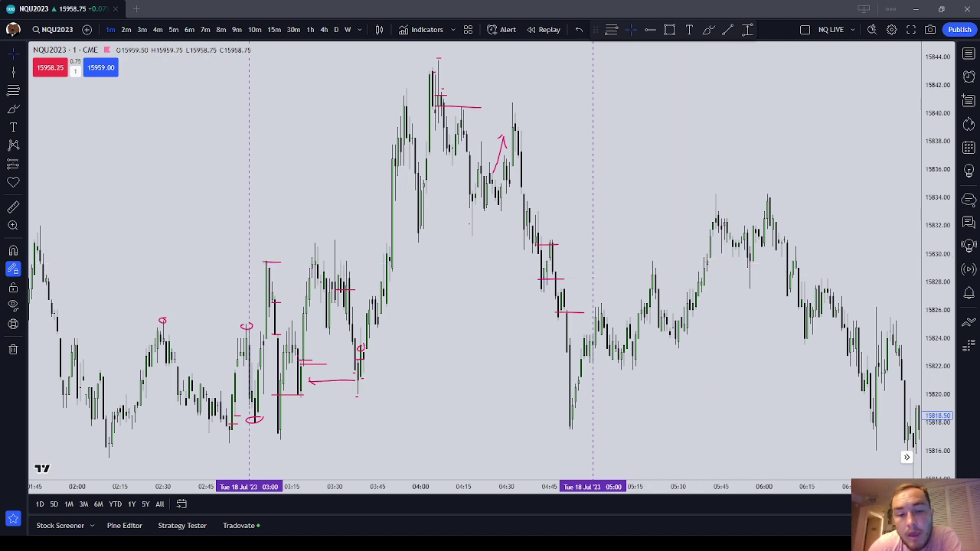
scroll(601, 243, down, 2)
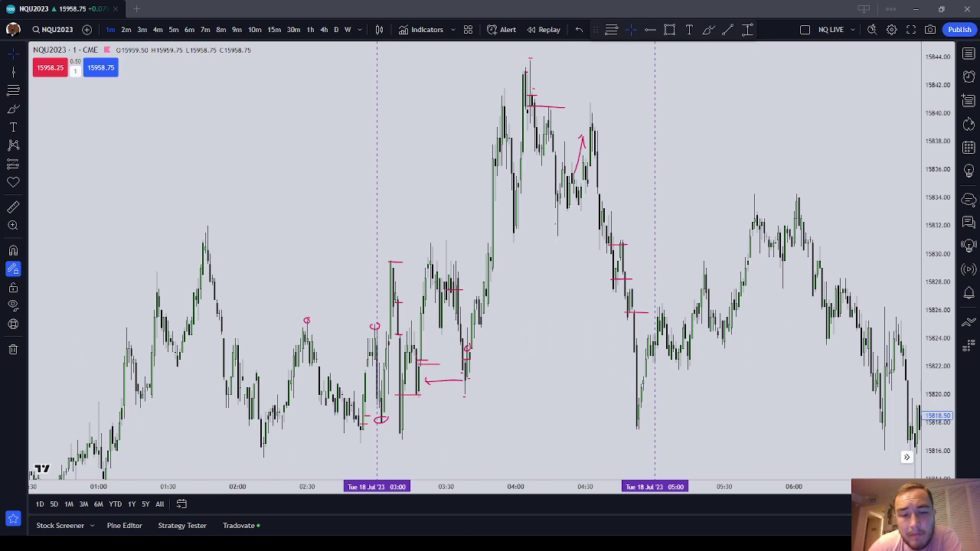